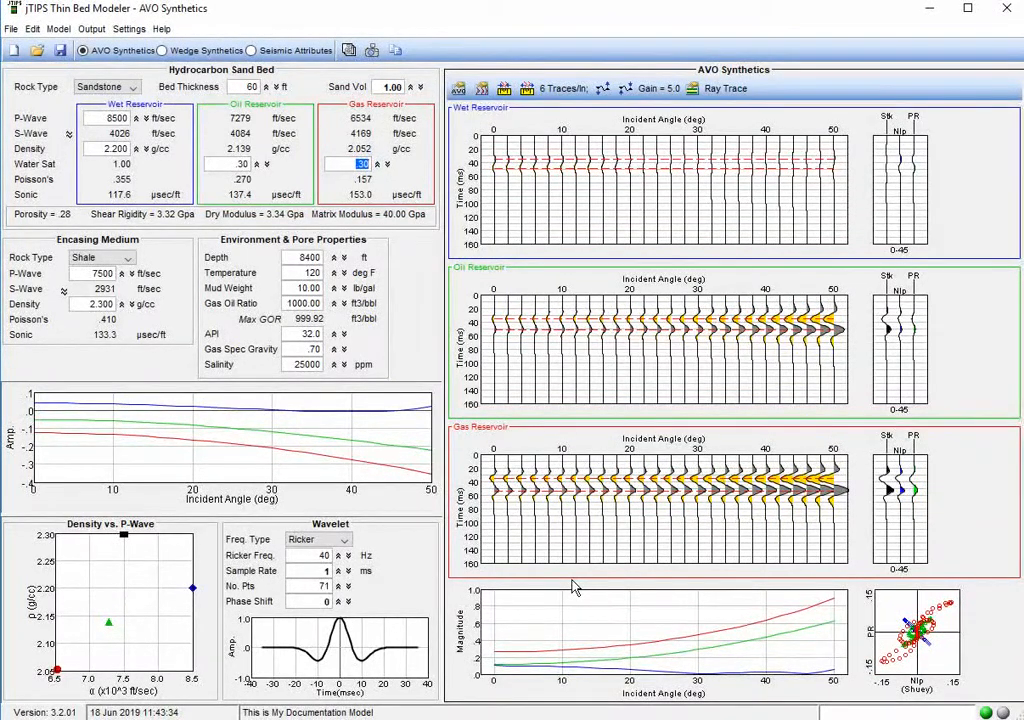
Open the reservoir controls and switch all three reservoirs from Wet, Oil and Gas to Custom.
left_click(350, 169)
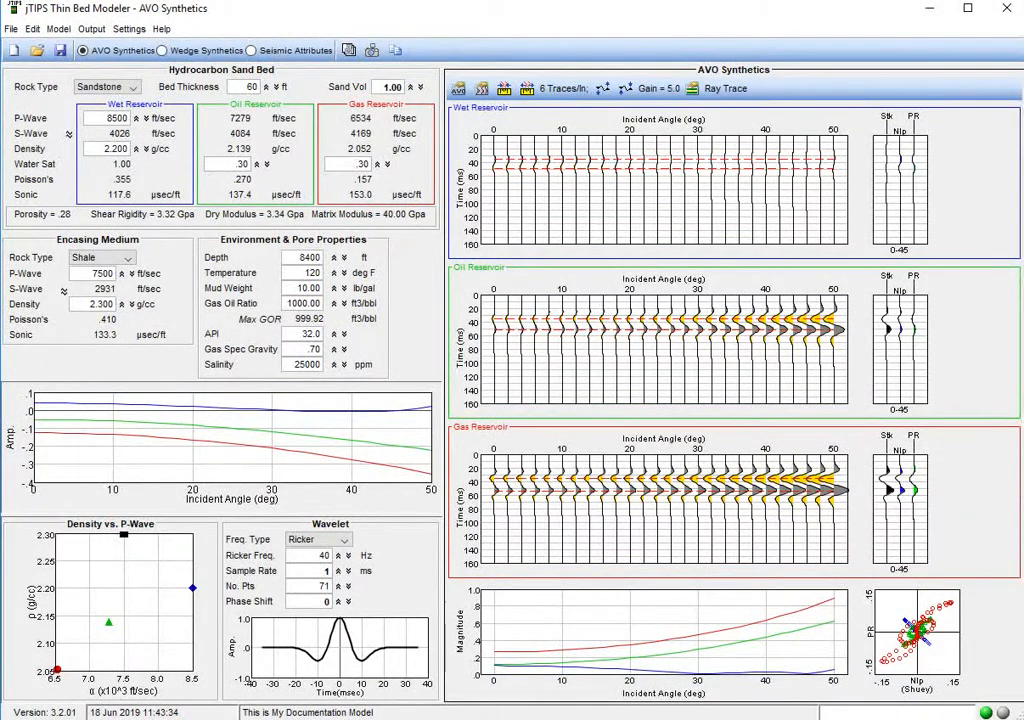
left_click(58, 29)
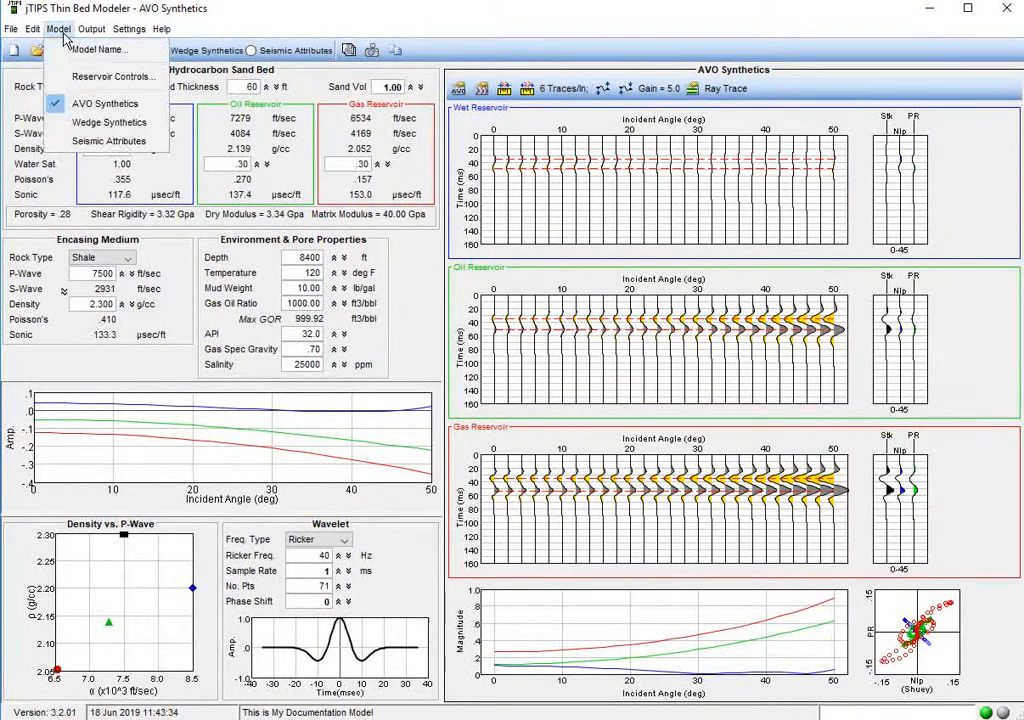
left_click(90, 90)
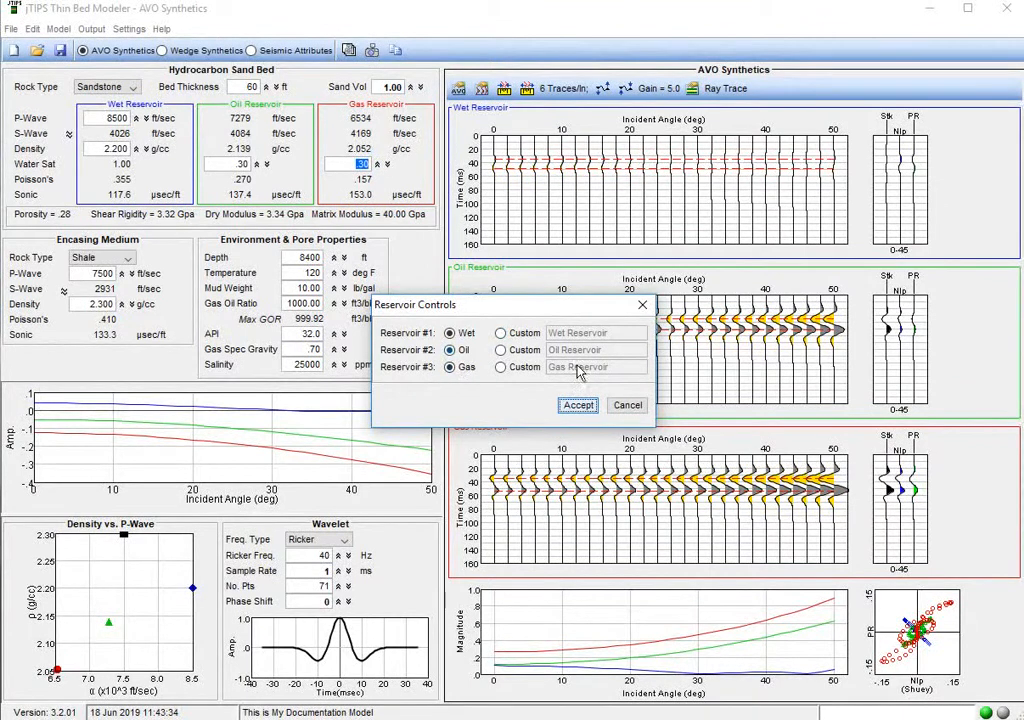
left_click(502, 350)
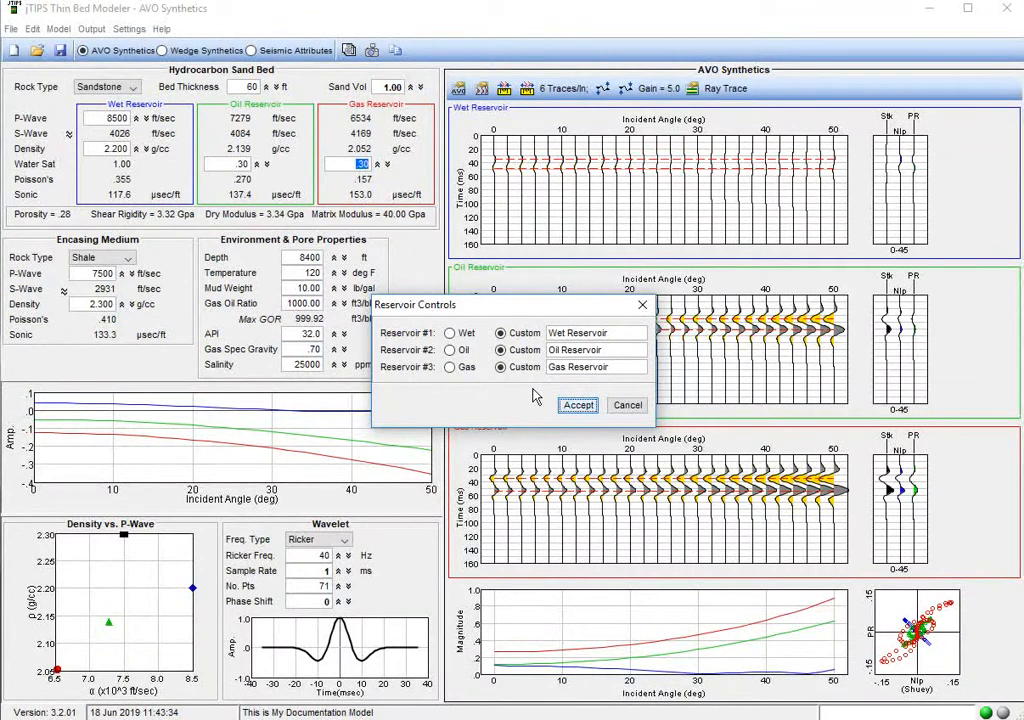
left_click(463, 334)
left_click(462, 350)
left_click(451, 367)
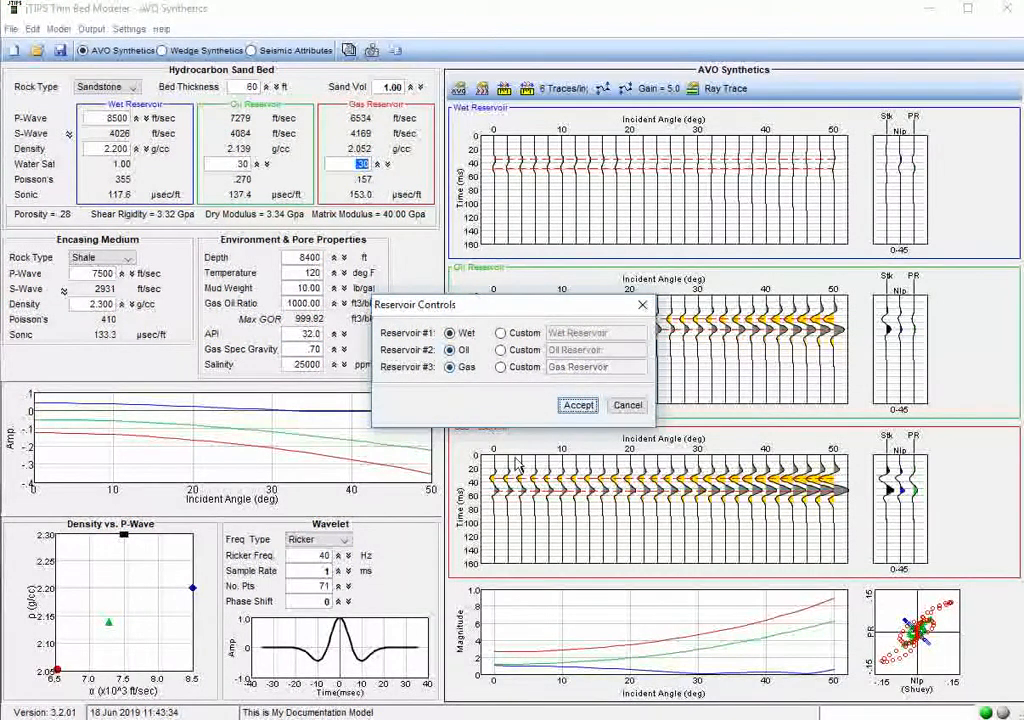
left_click(500, 333)
left_click(500, 350)
left_click(500, 367)
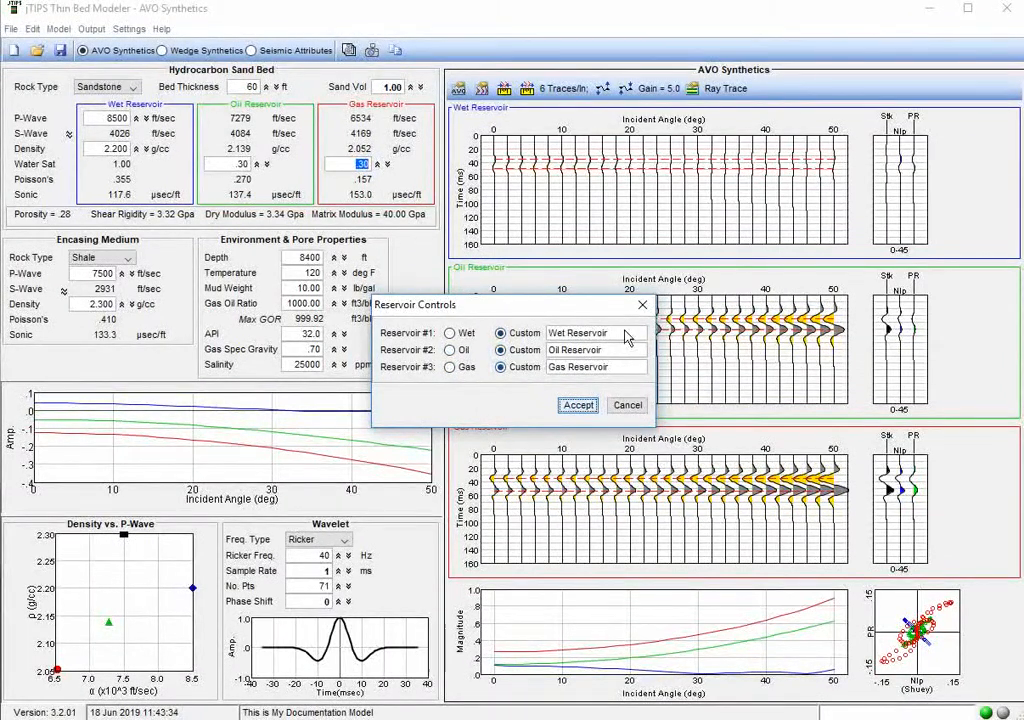
Name the three custom reservoirs Cond A, Cond B and Cond C and accept the reservoir controls.
left_click_drag(548, 335, 657, 341)
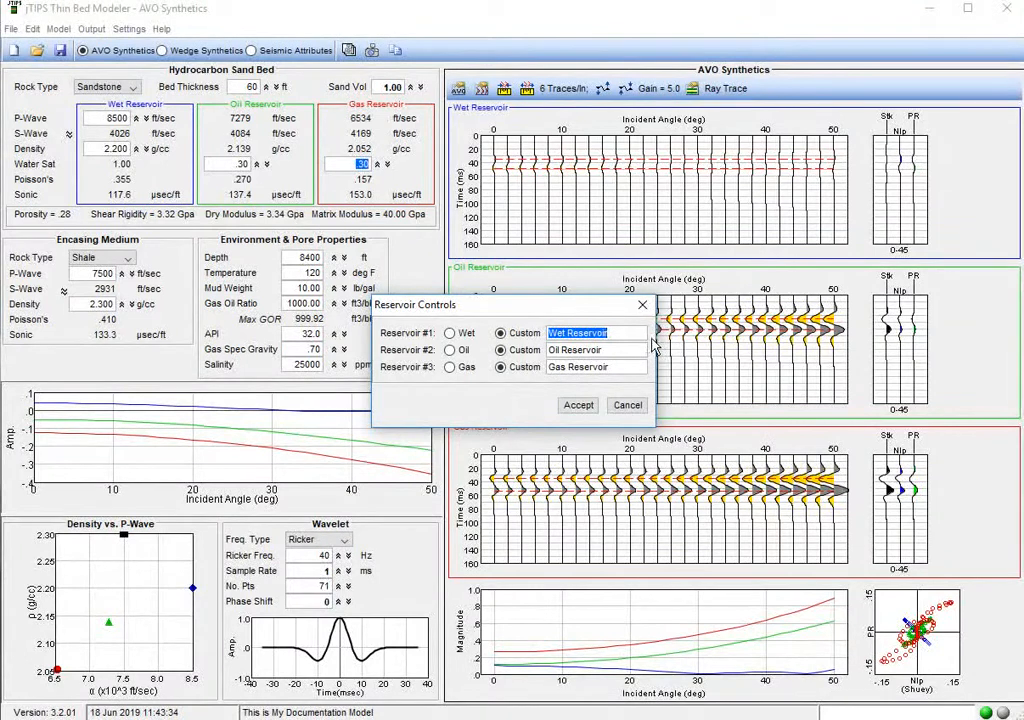
type("con")
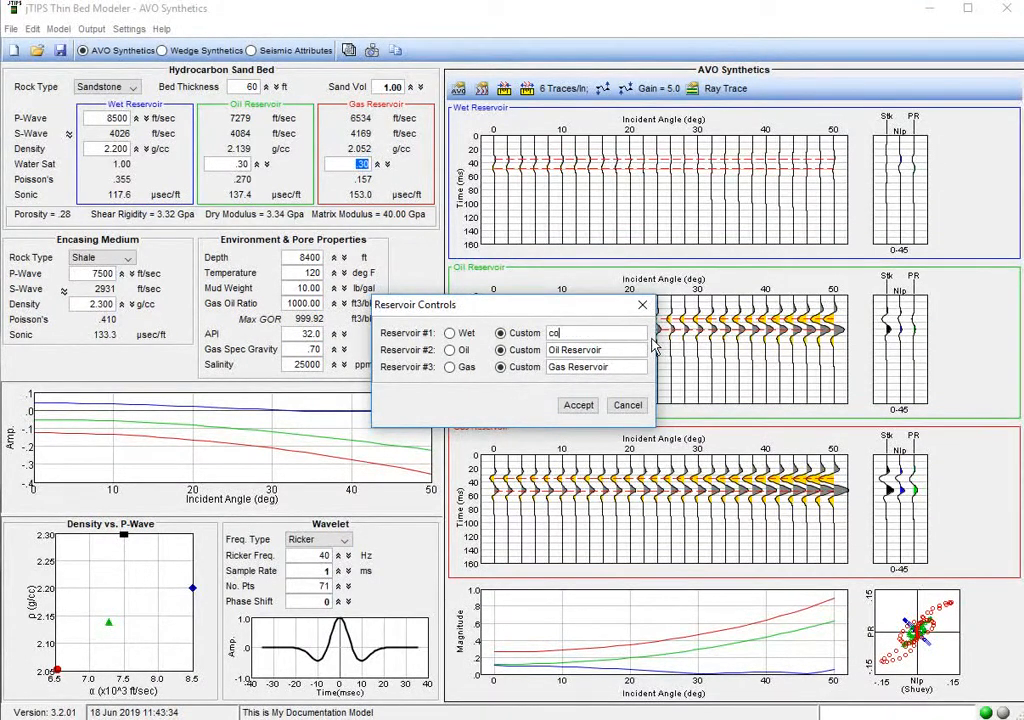
key("BackSpace")
key("BackSpace")
key("BackSpace")
type("Cond A")
key("Tab")
type("Cond B")
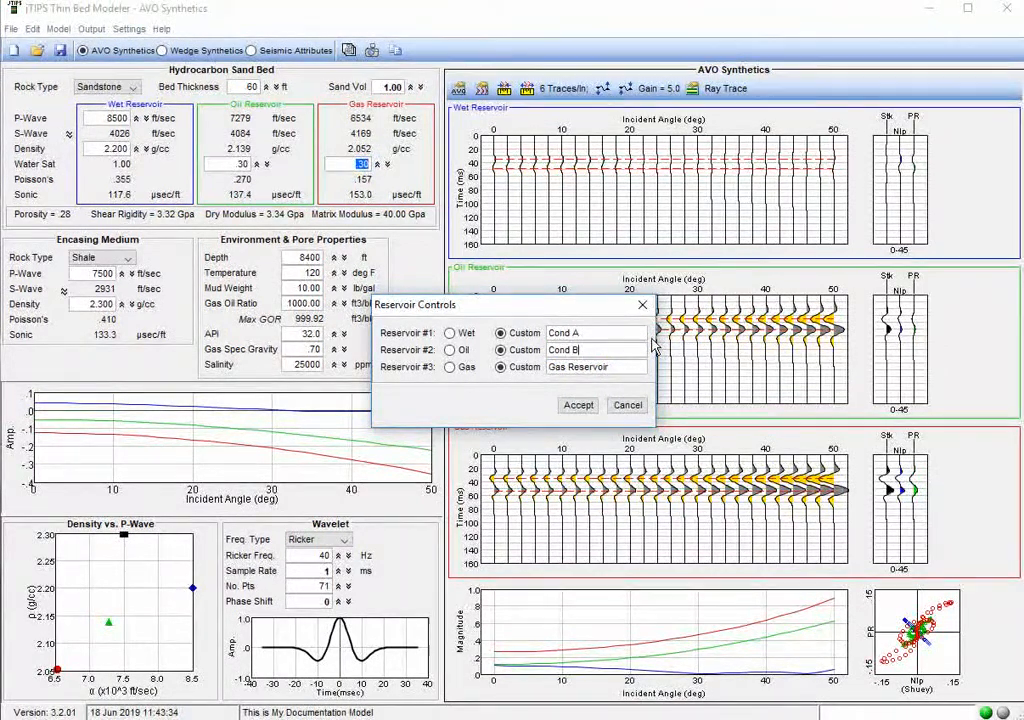
key("Tab")
type("Cond C")
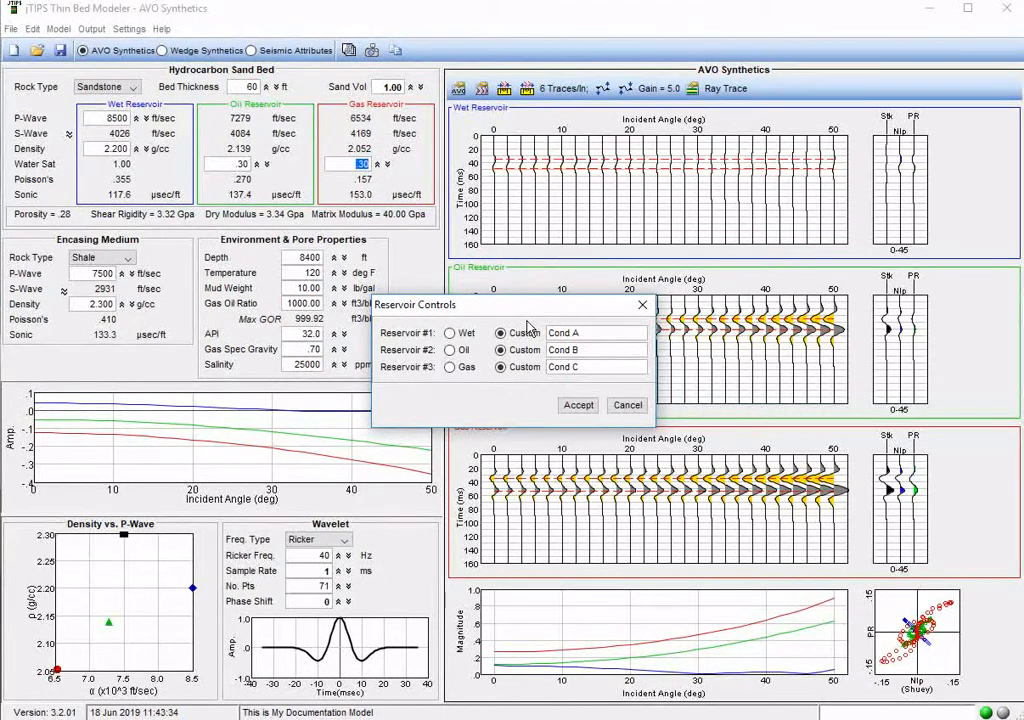
left_click(578, 407)
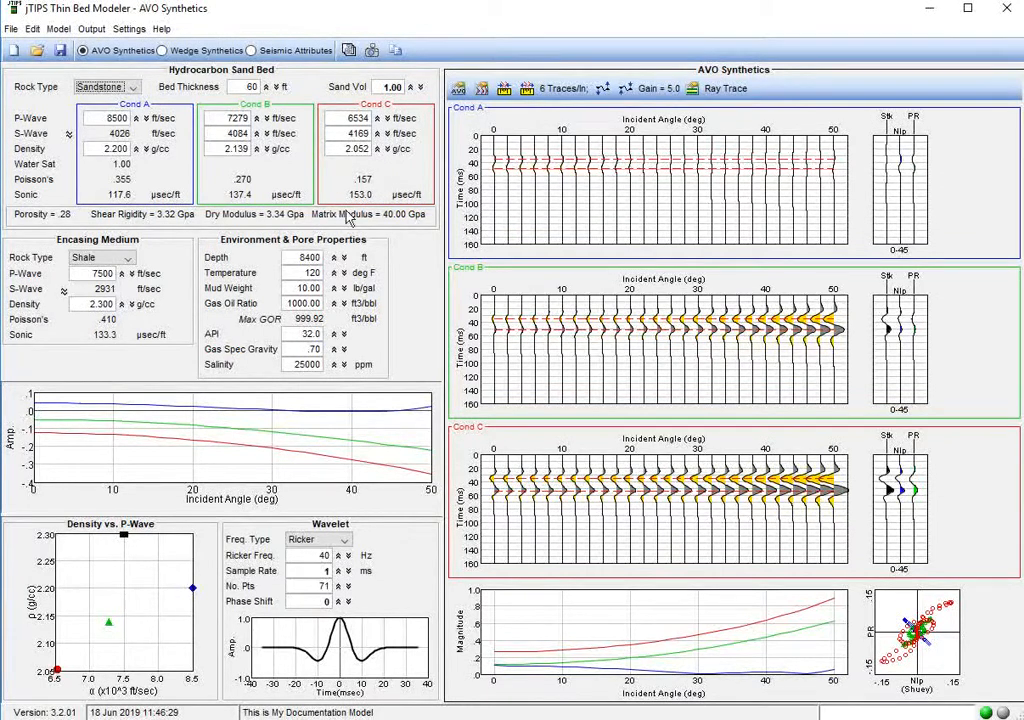
Make the sand bed's S-wave velocities editable and set Cond A's S-wave to 4000 ft/sec.
left_click(69, 134)
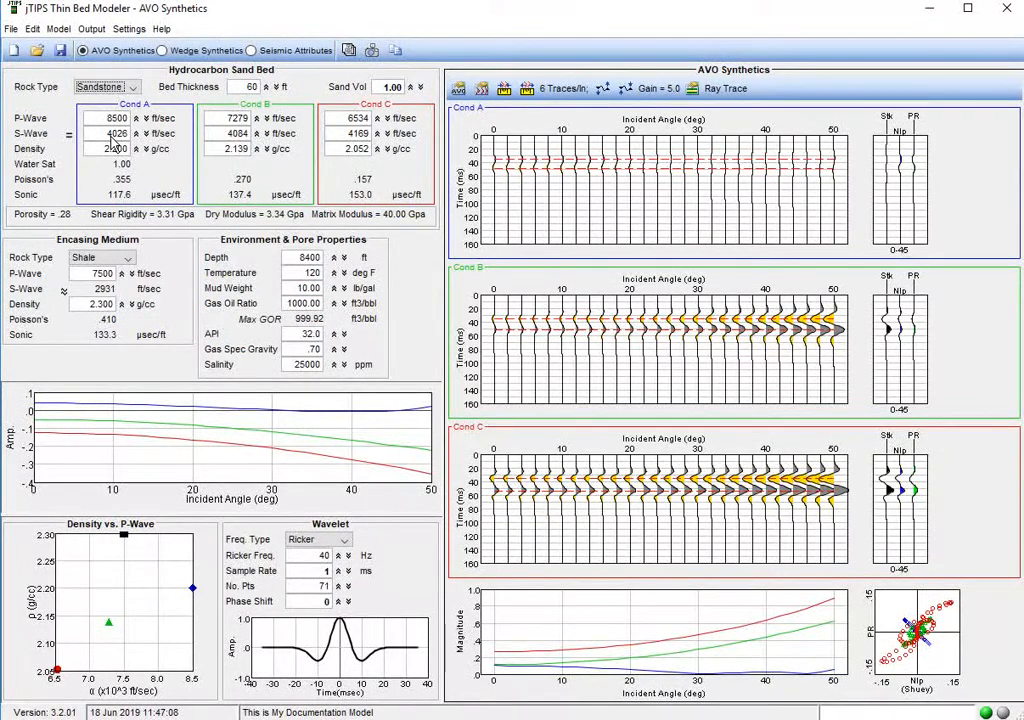
double_click(116, 134)
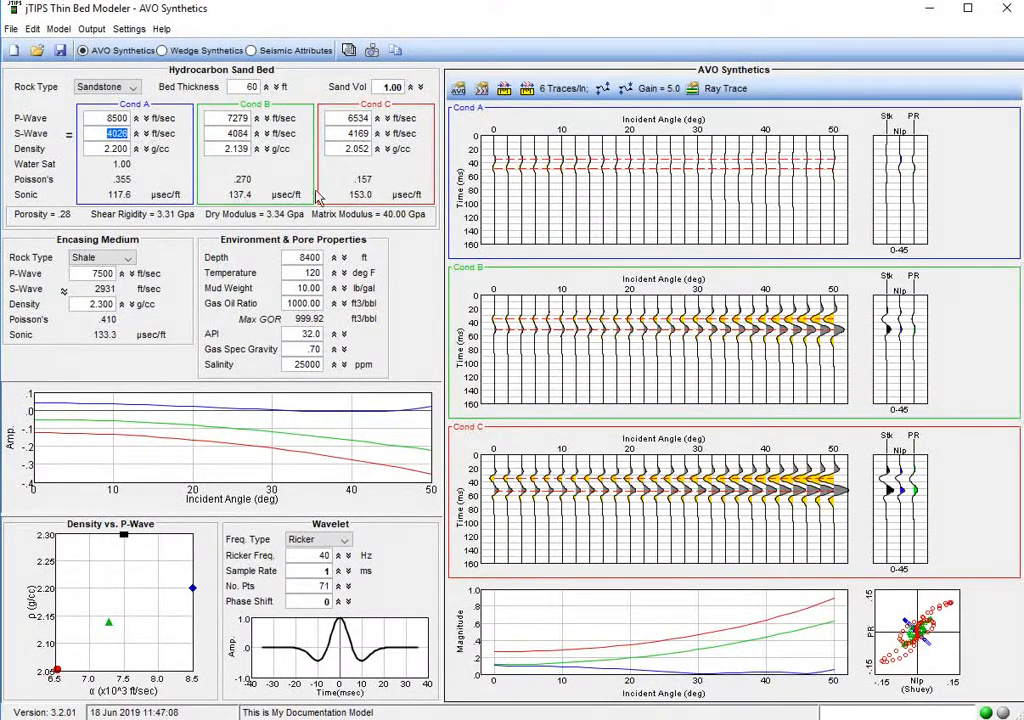
type("4")
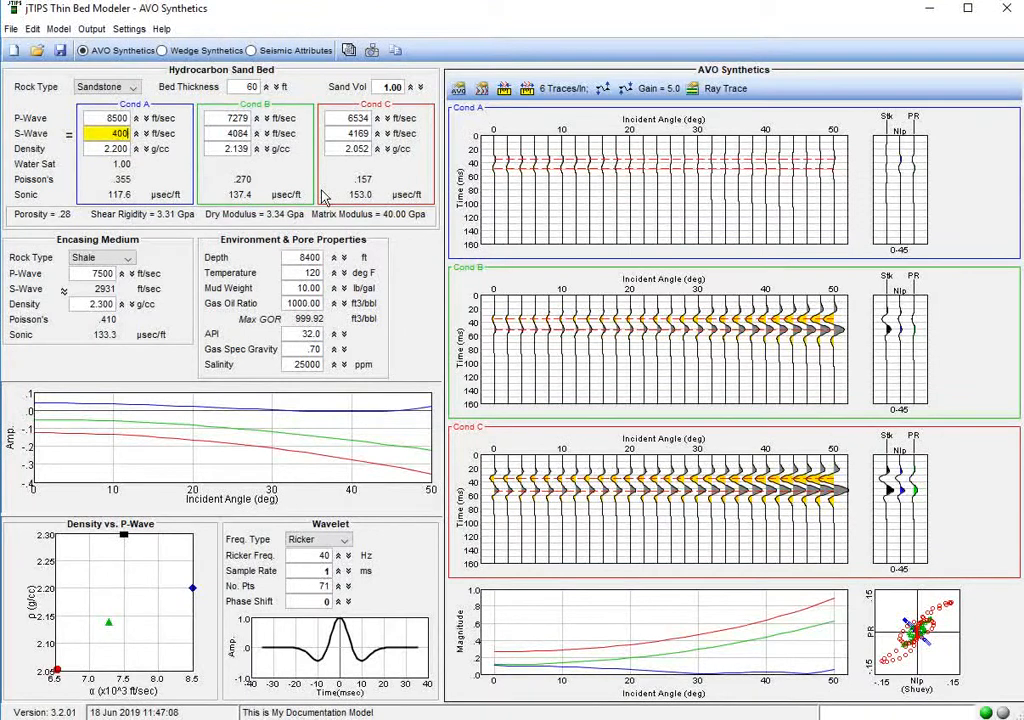
key("Return")
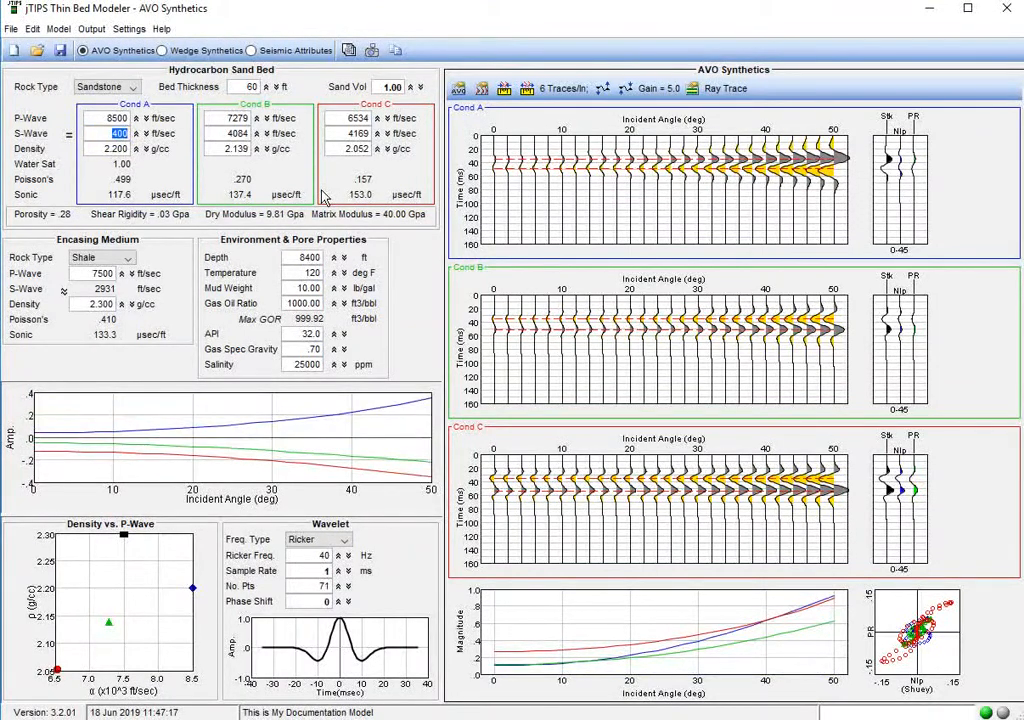
type("4000")
key("Return")
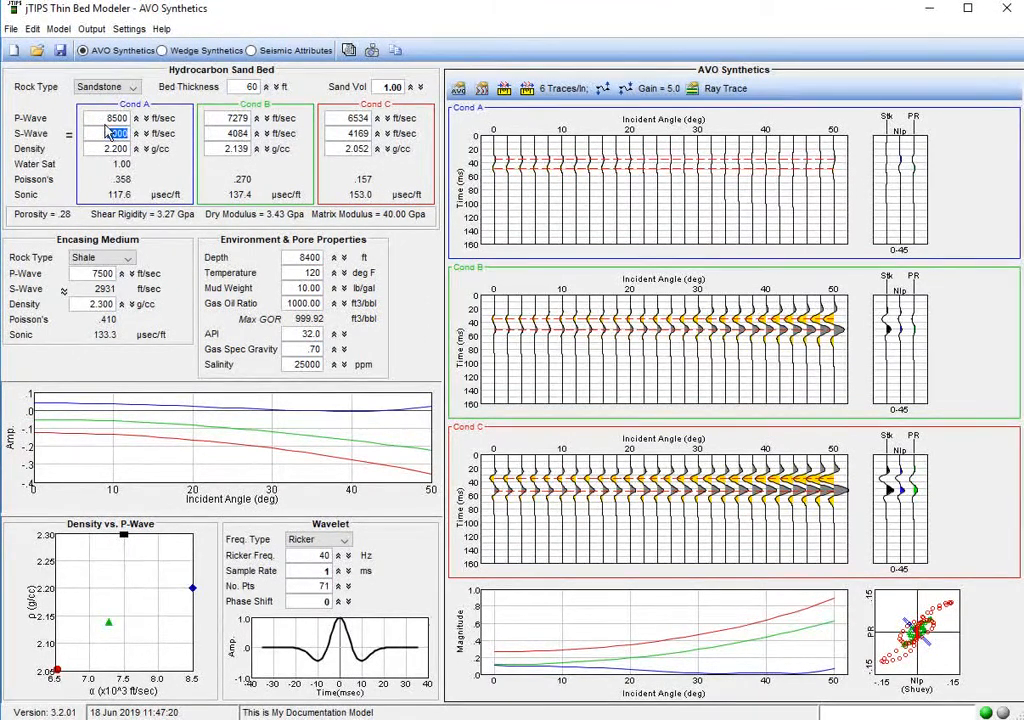
Set Cond B's P-wave to 8500 ft/sec, density to 2.2 g/cc and S-wave to 4500 ft/sec.
left_click(105, 123)
key("ctrl+c")
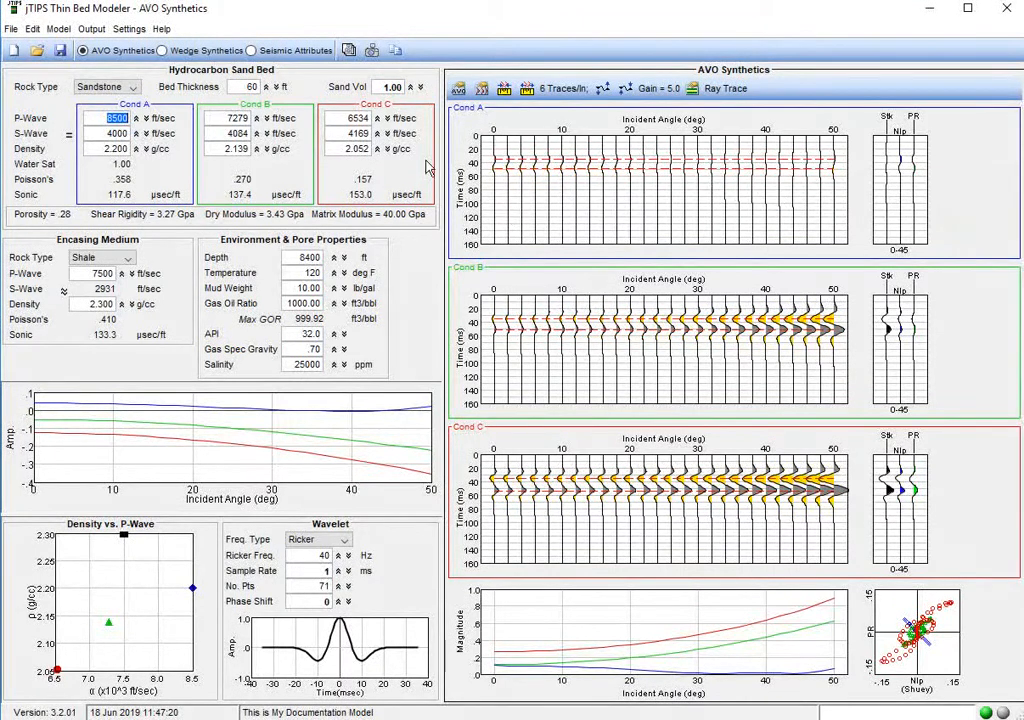
left_click(230, 118)
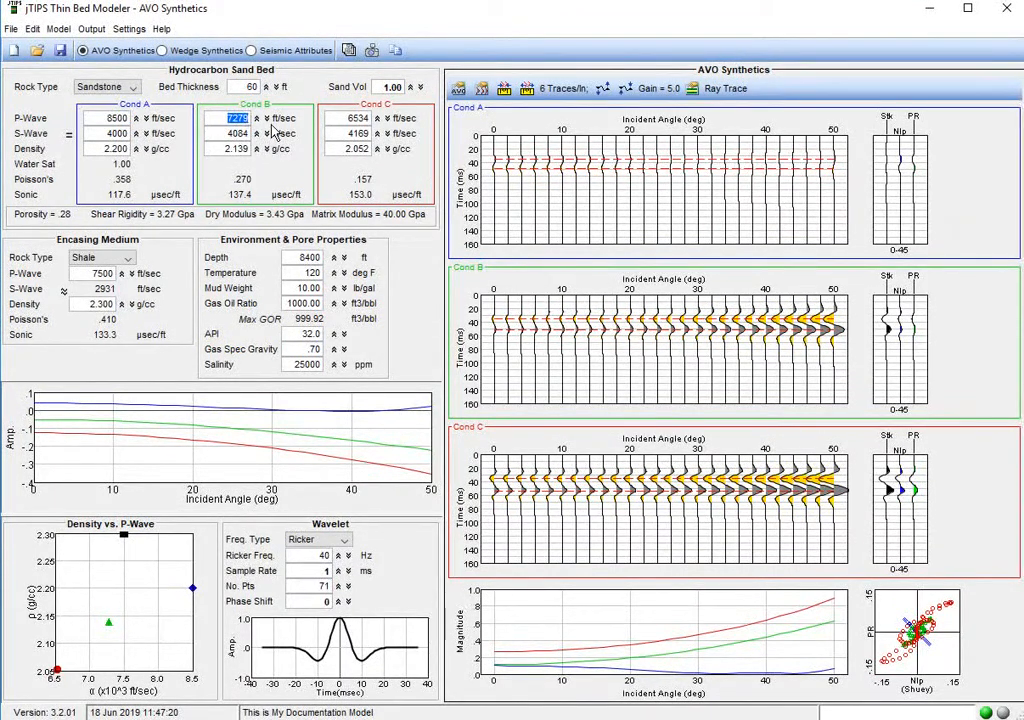
key("ctrl+v")
left_click(234, 151)
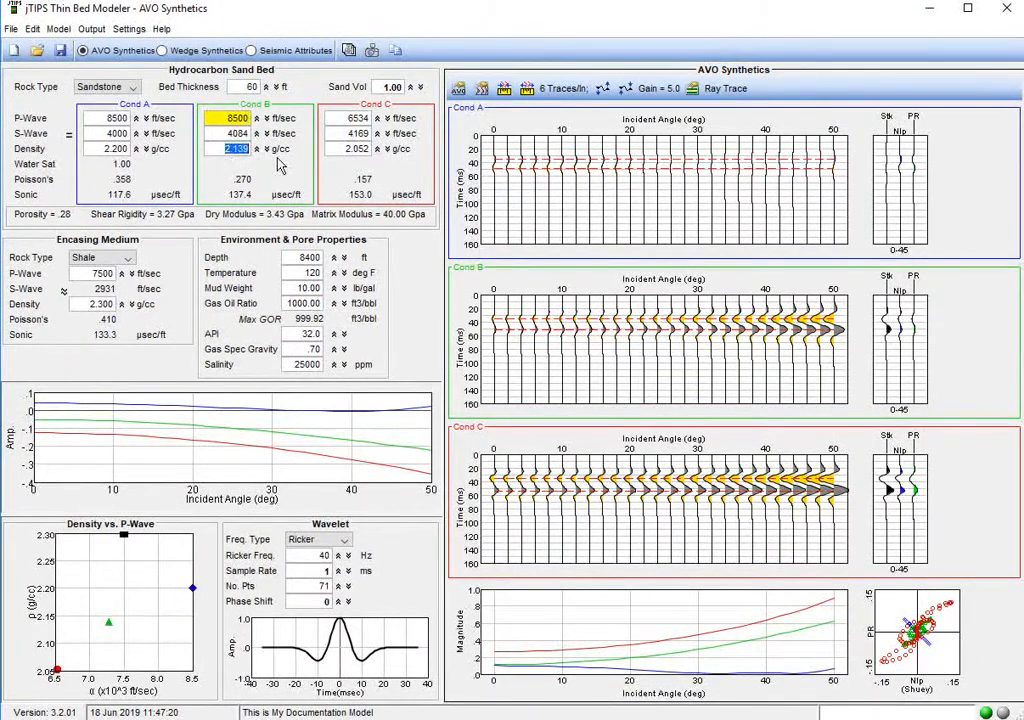
type("2.2")
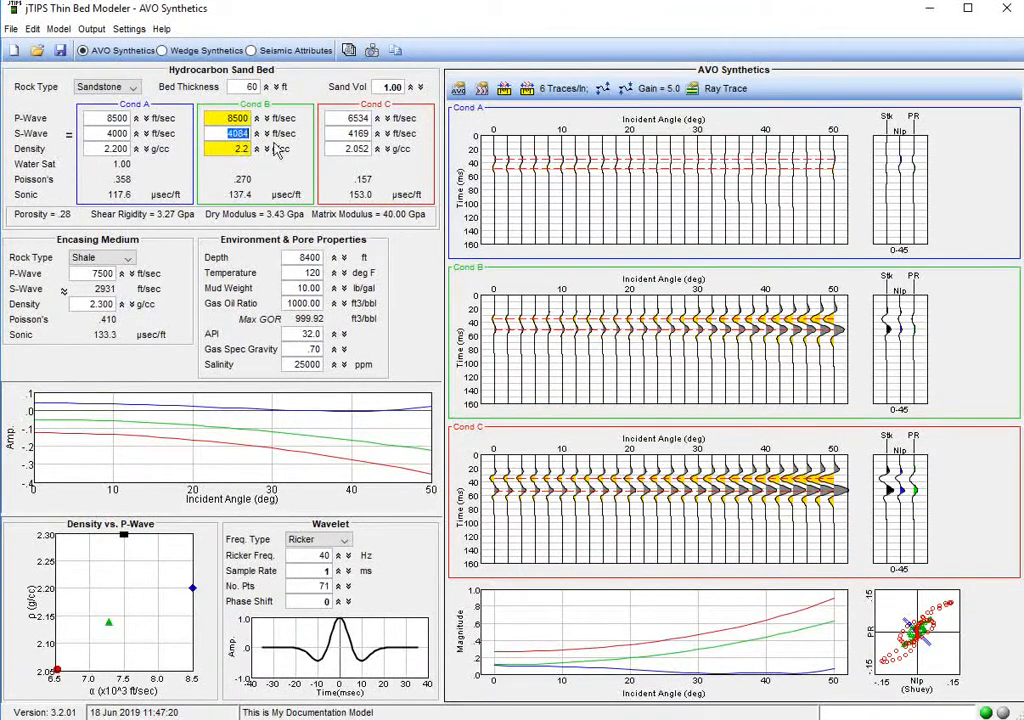
type("4500")
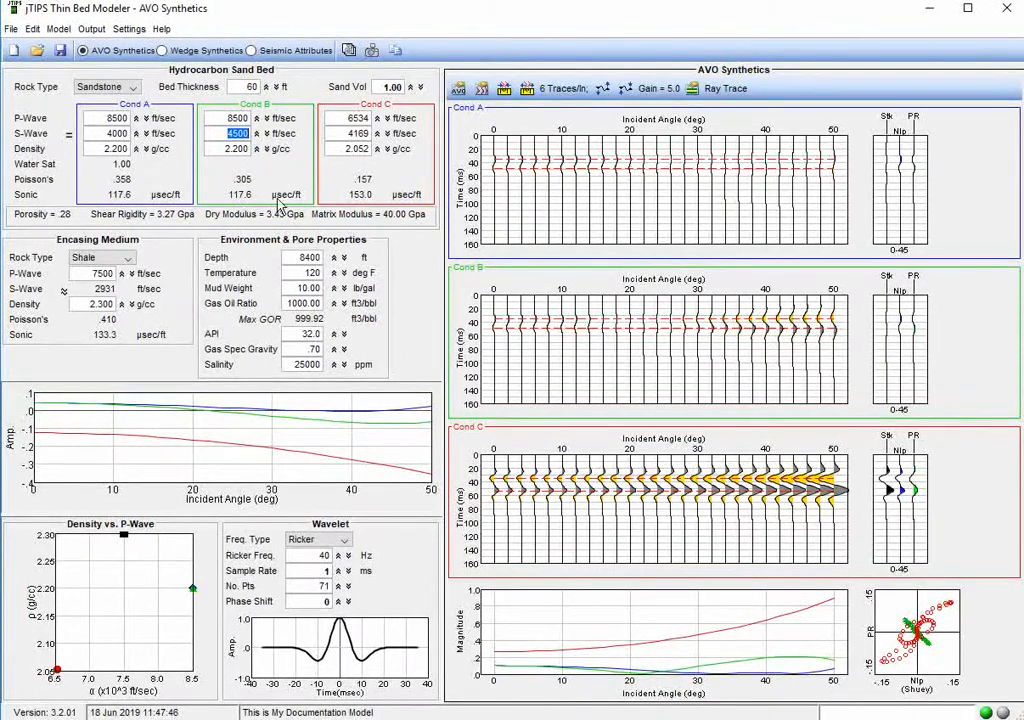
Set Cond C's P-wave to 8500 ft/sec, density to 2.2 g/cc and S-wave to 5000 ft/sec, and apply the values.
left_click(357, 119)
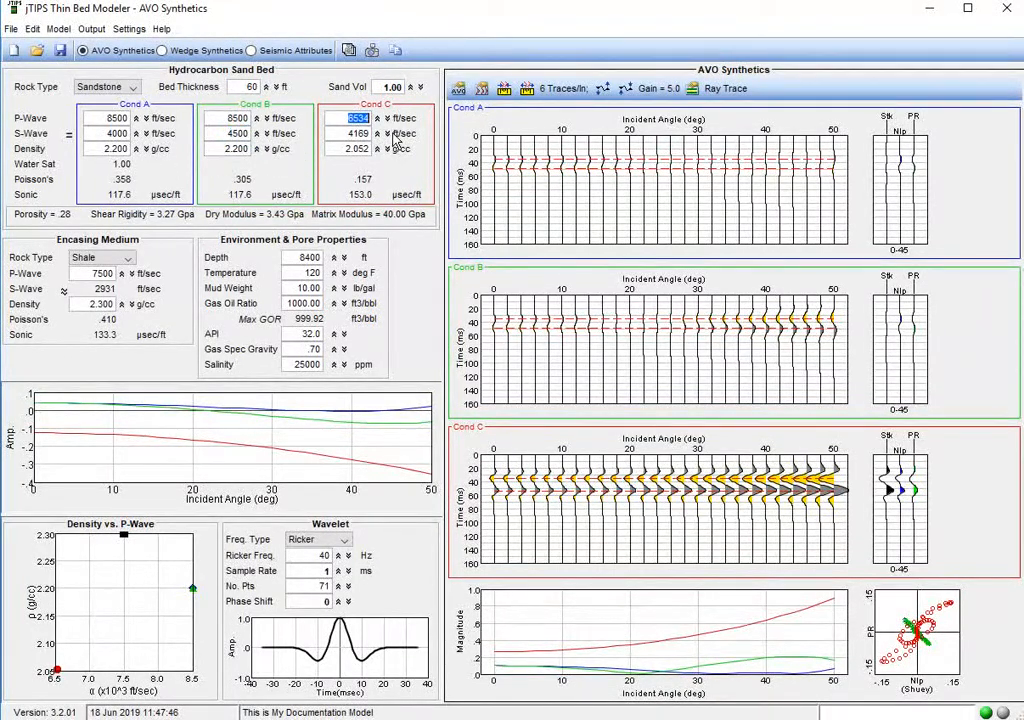
type("8500")
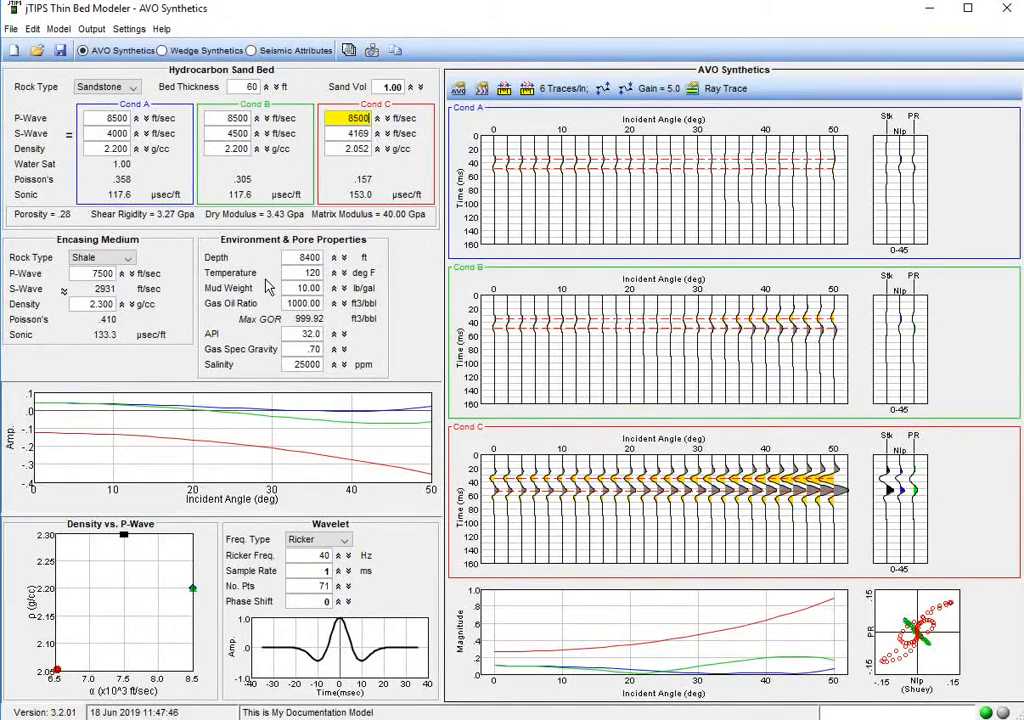
key("Tab")
key("Tab")
type("2.")
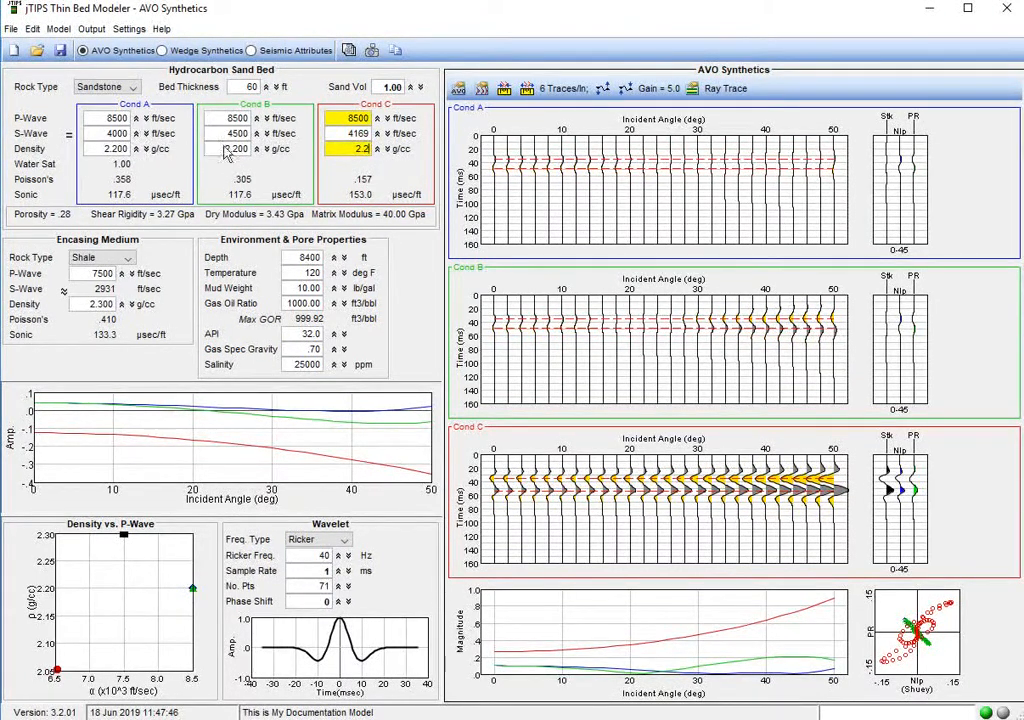
key("shift+Tab")
type("500")
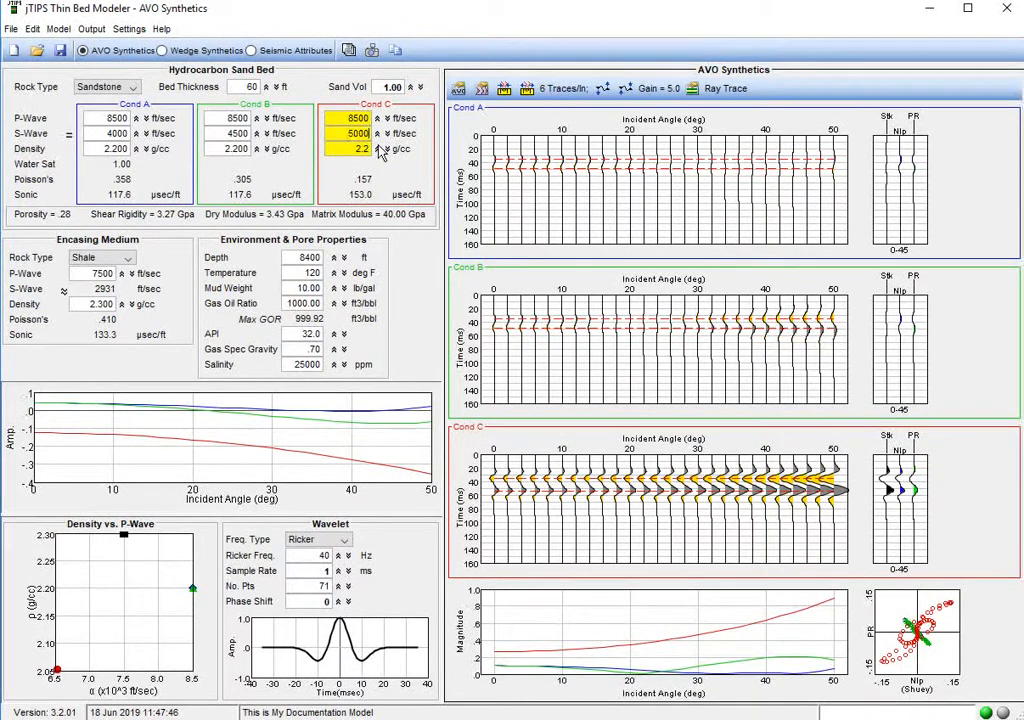
key("Return")
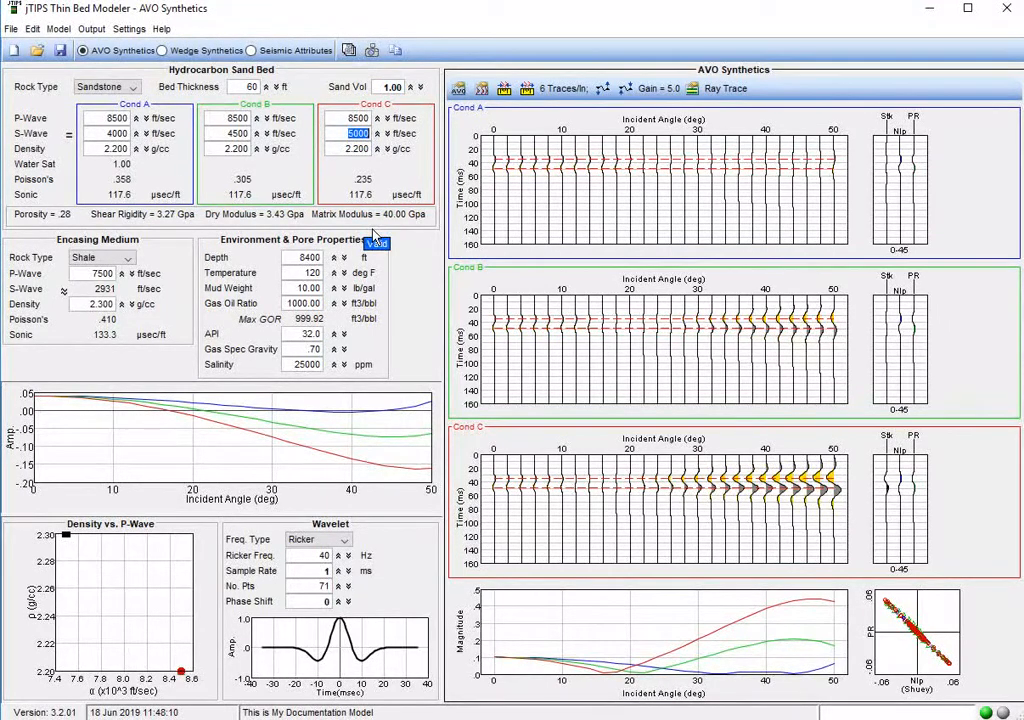
Raise the AVO synthetics gain to 9.0 and return the three reservoirs to Wet, Oil and Gas.
left_click(624, 89)
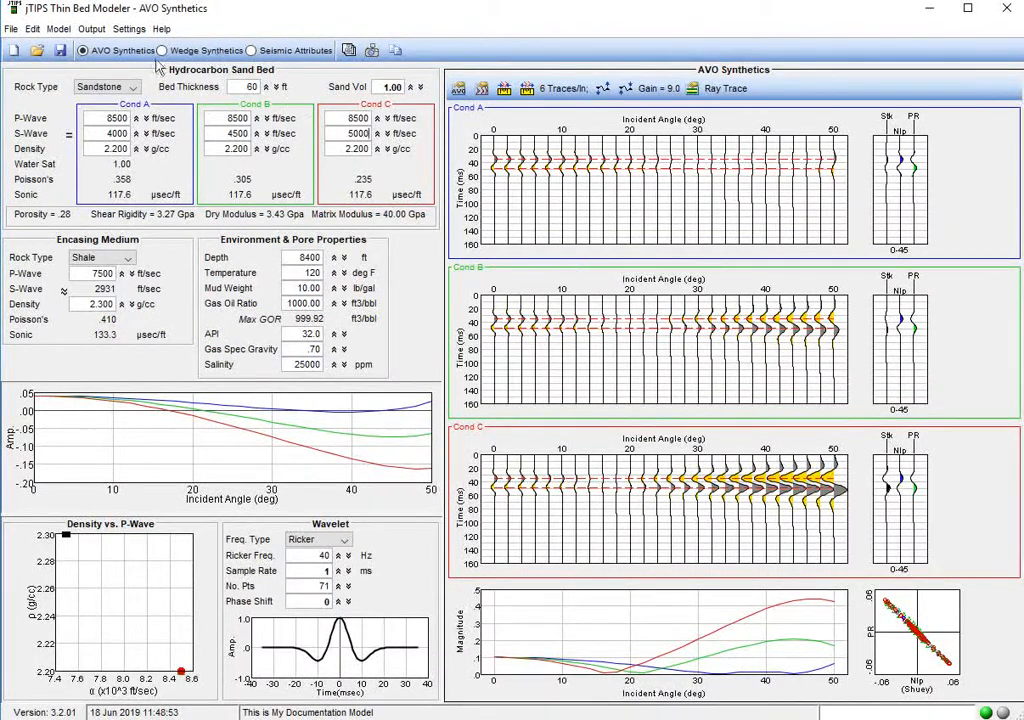
left_click(58, 28)
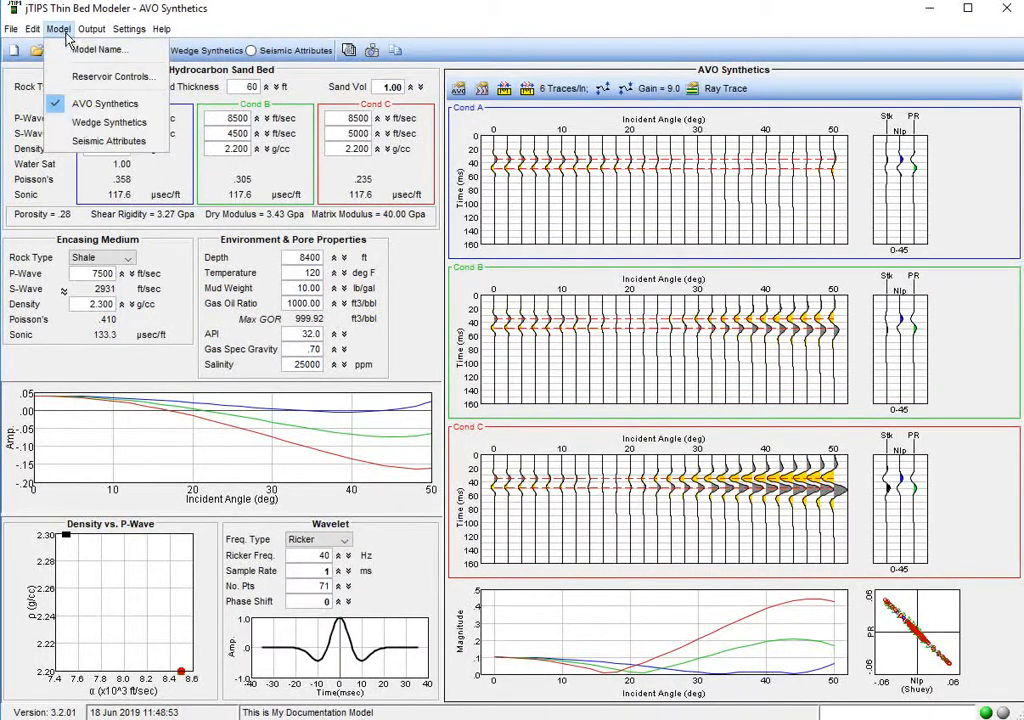
left_click(100, 77)
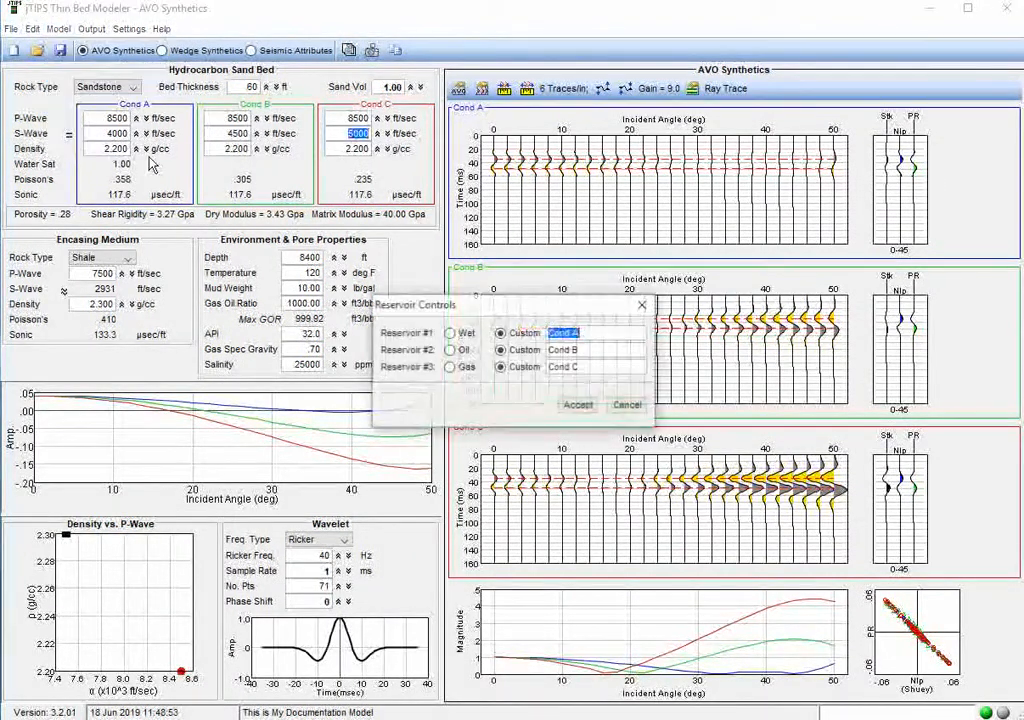
left_click(462, 349)
left_click(455, 367)
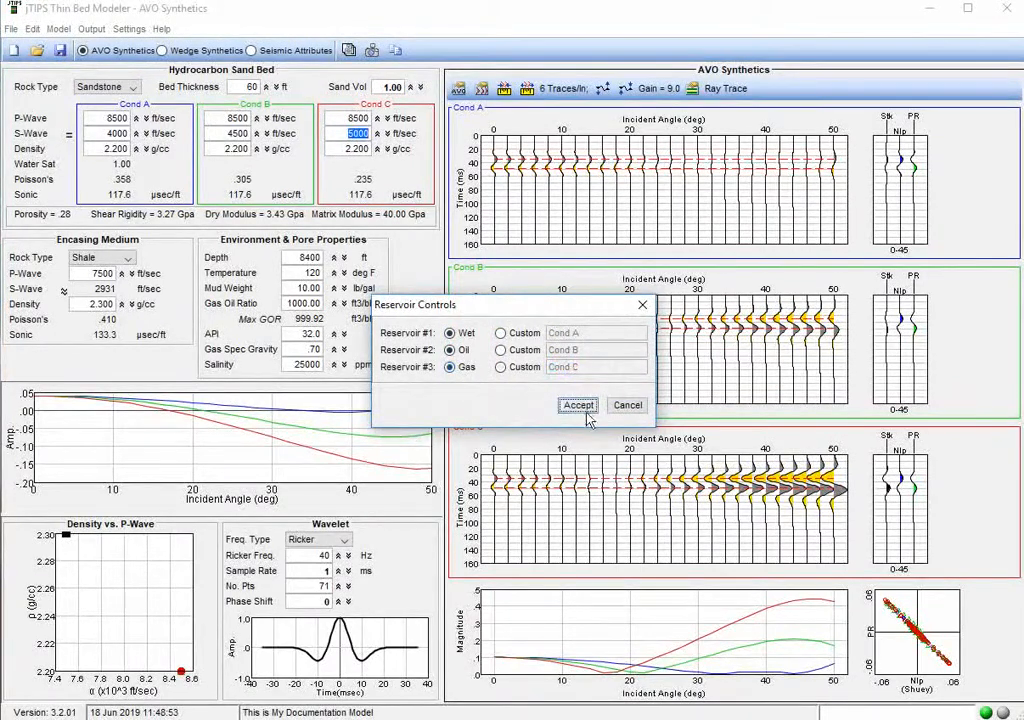
left_click(578, 405)
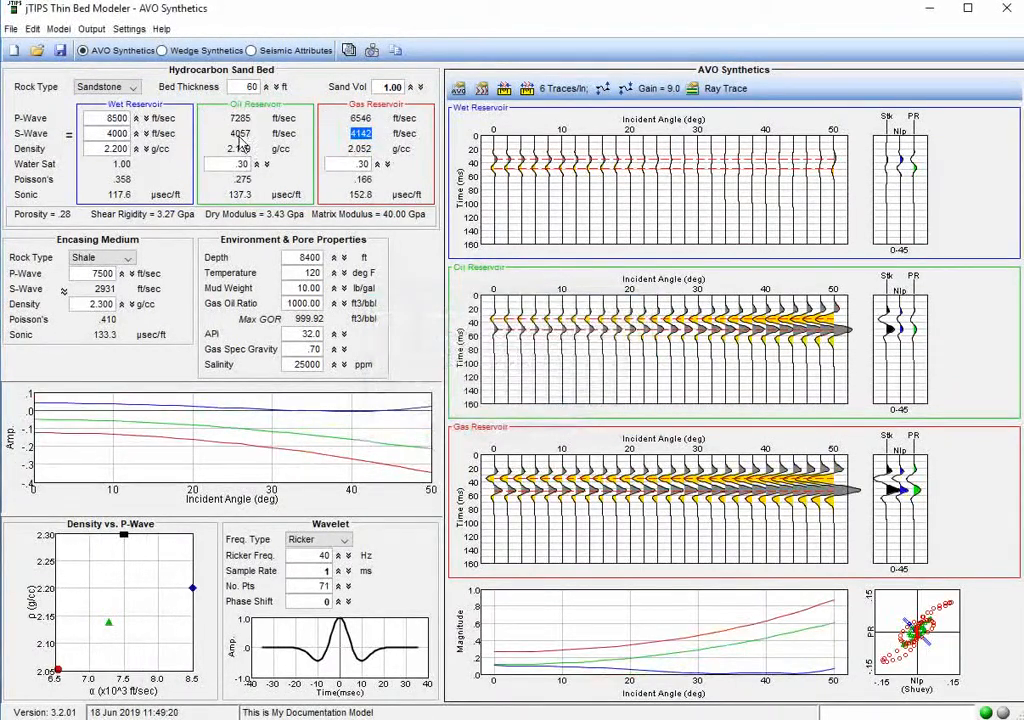
Increase the wet reservoir's density to 2.260 g/cc.
left_click(138, 149)
left_click(138, 149)
left_click(138, 149)
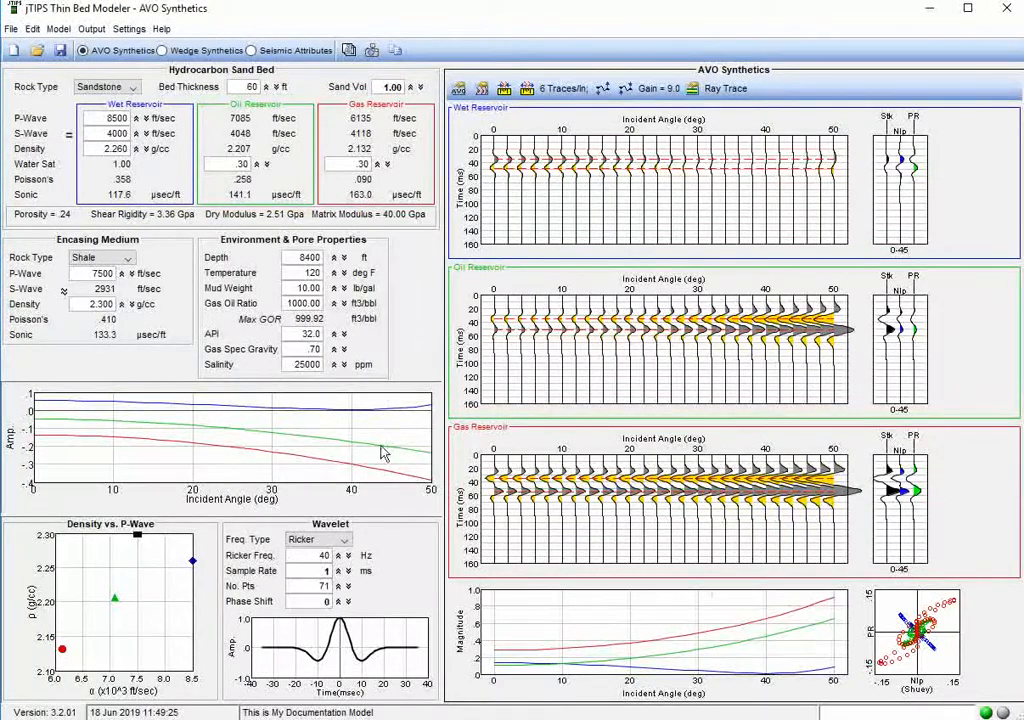
Make Reservoir #2 a custom reservoir named Cond B in the reservoir controls.
left_click(58, 28)
left_click(78, 77)
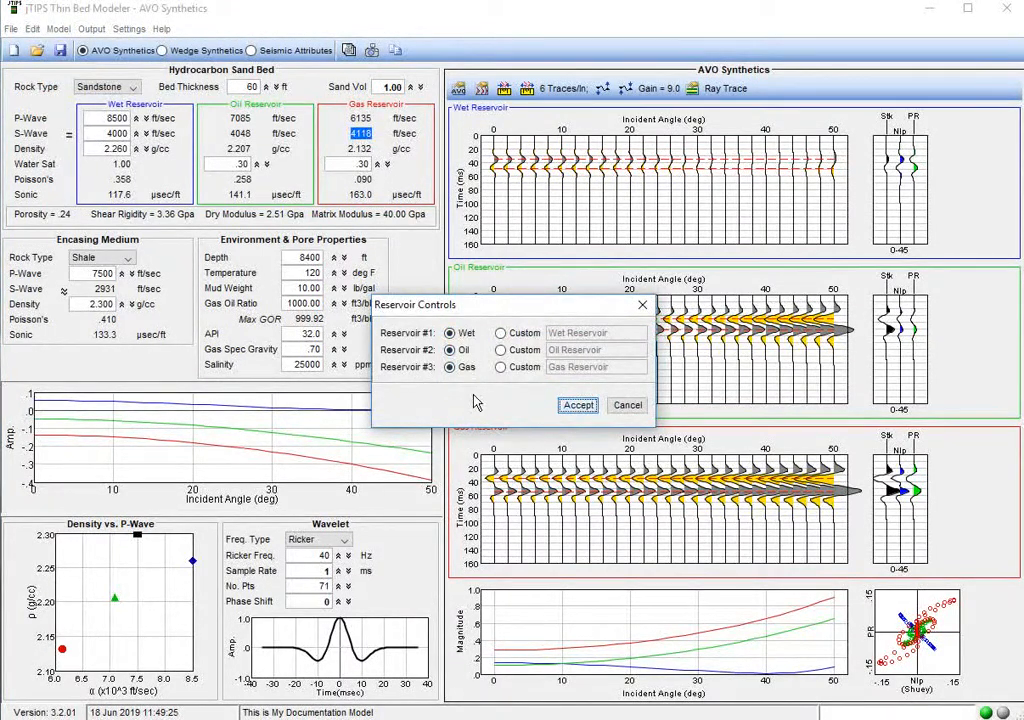
left_click(500, 350)
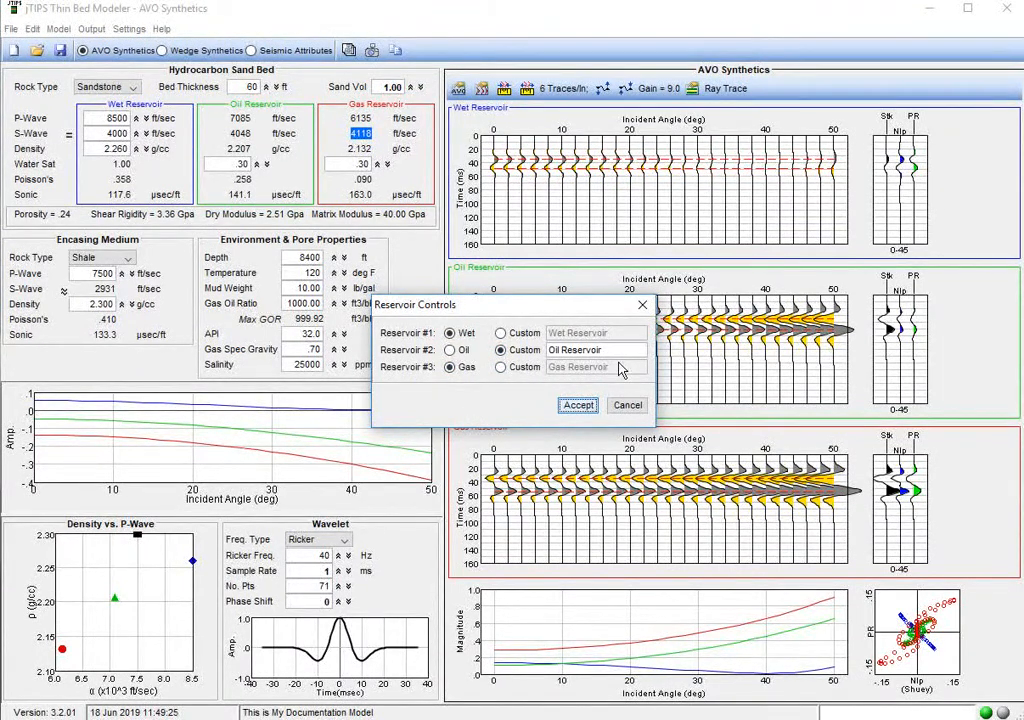
key("Tab")
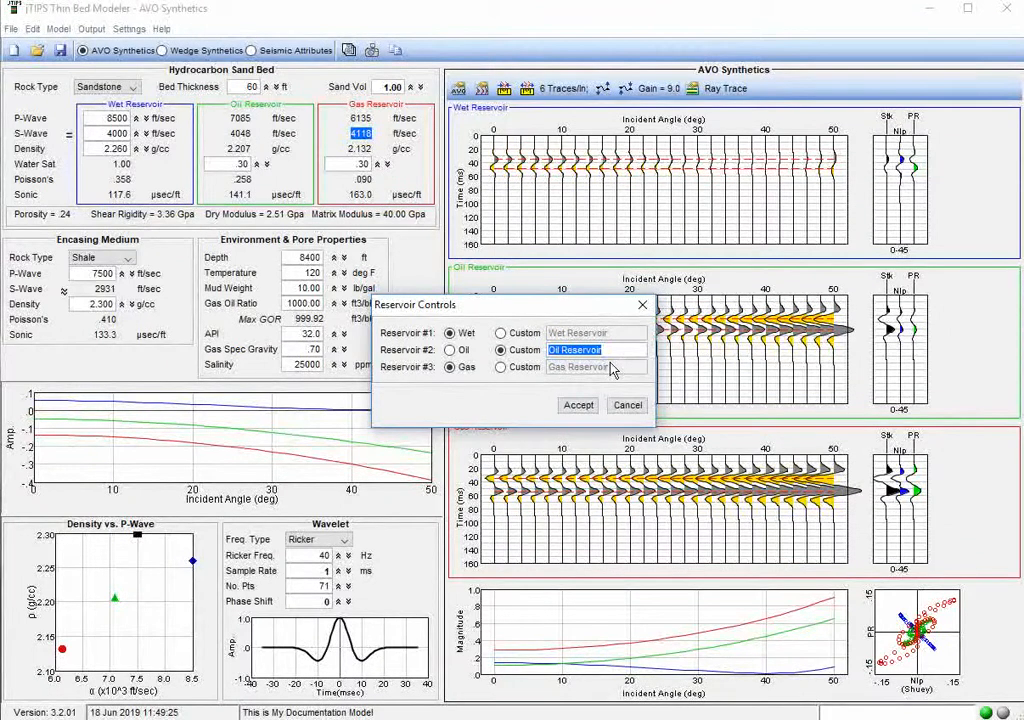
type("Cond B")
left_click(578, 405)
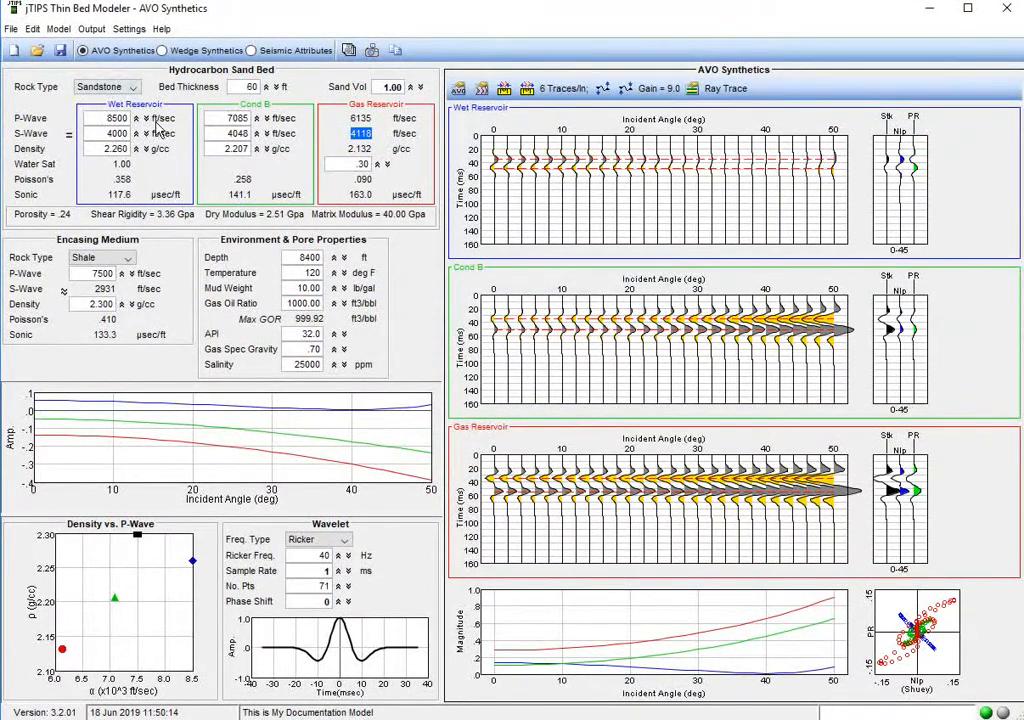
Switch the wet reservoir's S-wave from user-entered to estimated and raise its density to 2.320 g/cc.
left_click(69, 134)
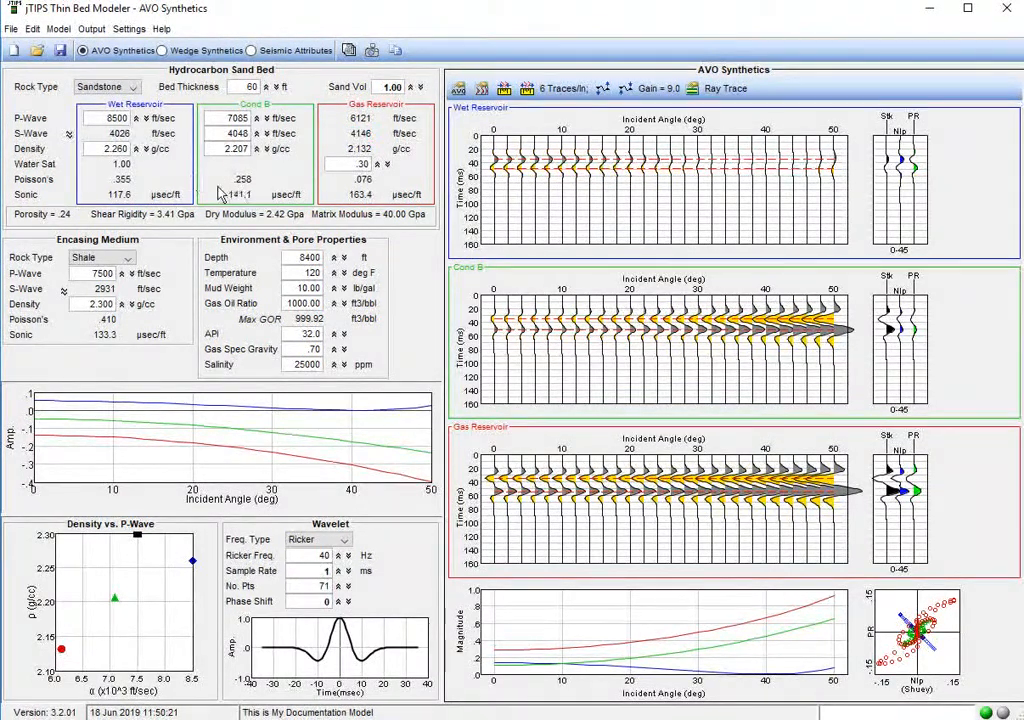
left_click(137, 149)
left_click(137, 149)
left_click(137, 149)
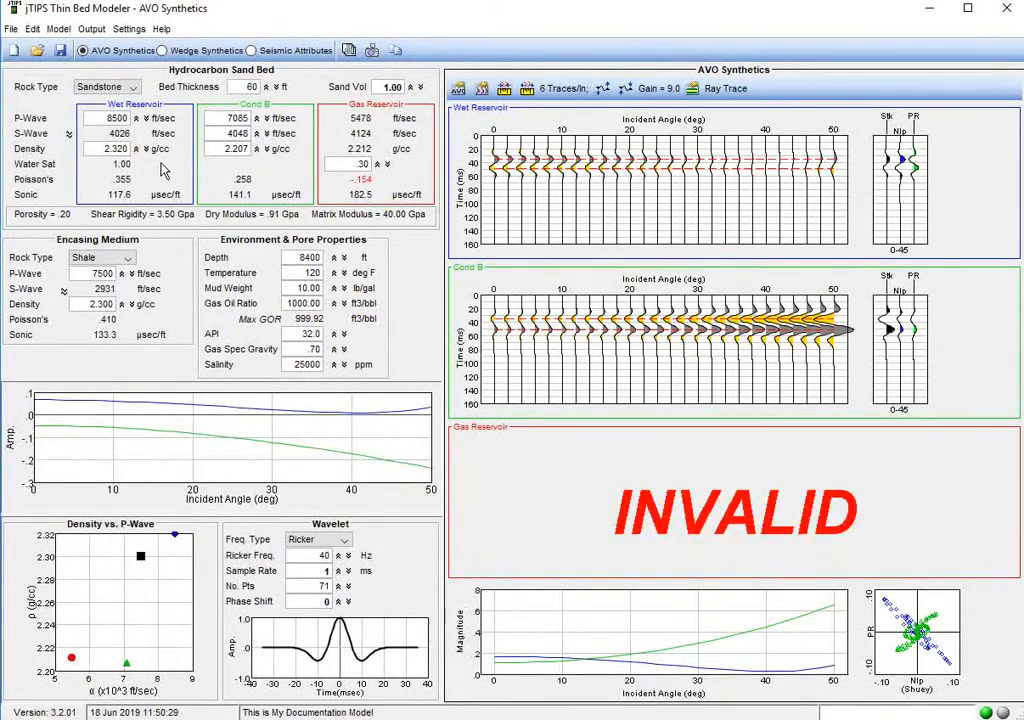
Lower the wet reservoir's density to 2.240 g/cc.
left_click(147, 150)
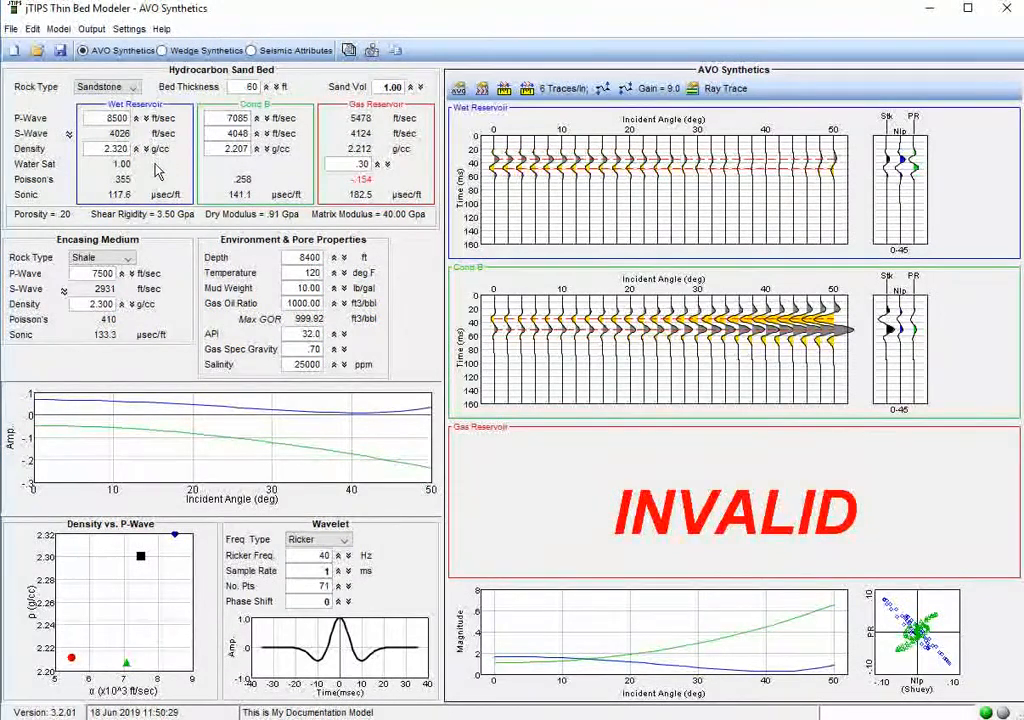
left_click(147, 150)
left_click(147, 150)
left_click(147, 150)
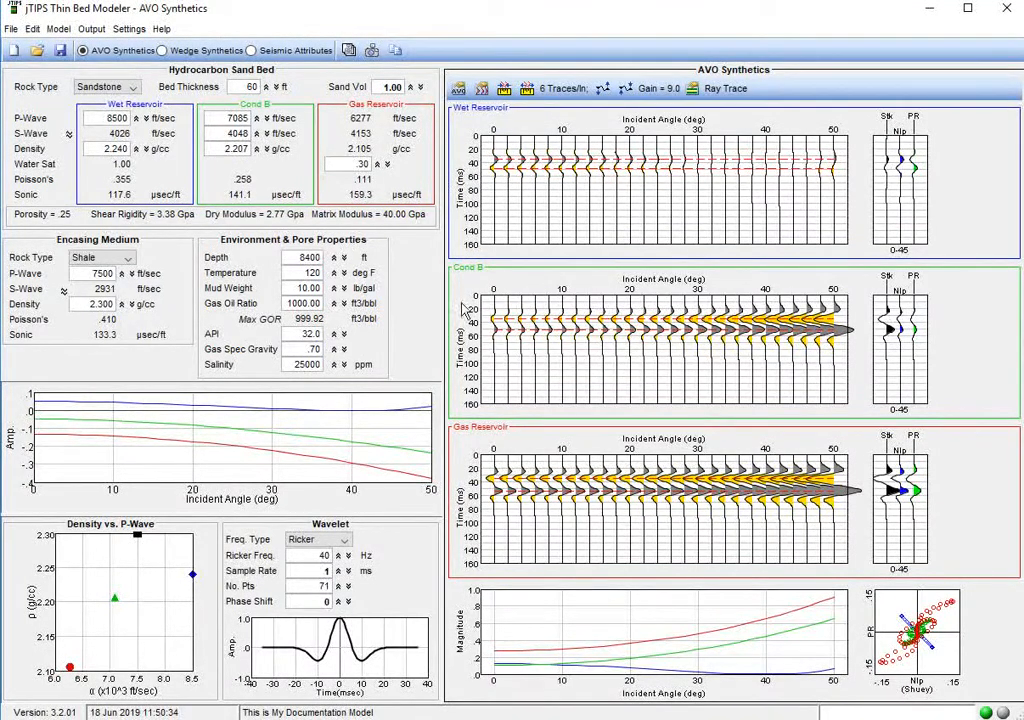
Raise the gas reservoir's water saturation to .90 to model fizz gas.
left_click(378, 166)
left_click(378, 166)
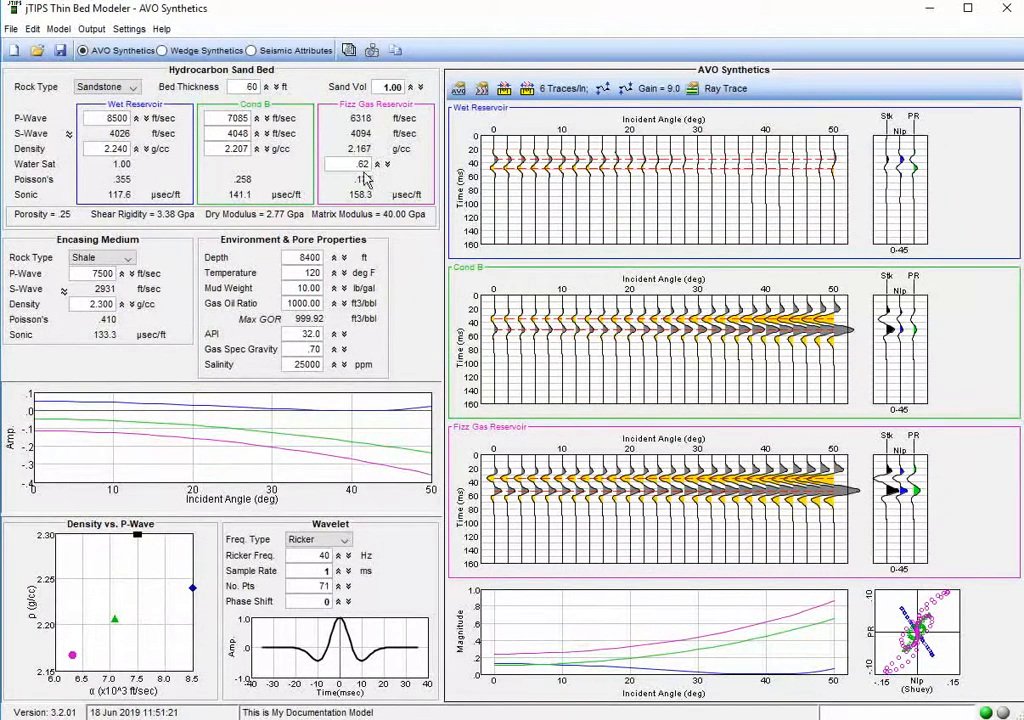
left_click_drag(372, 165, 355, 177)
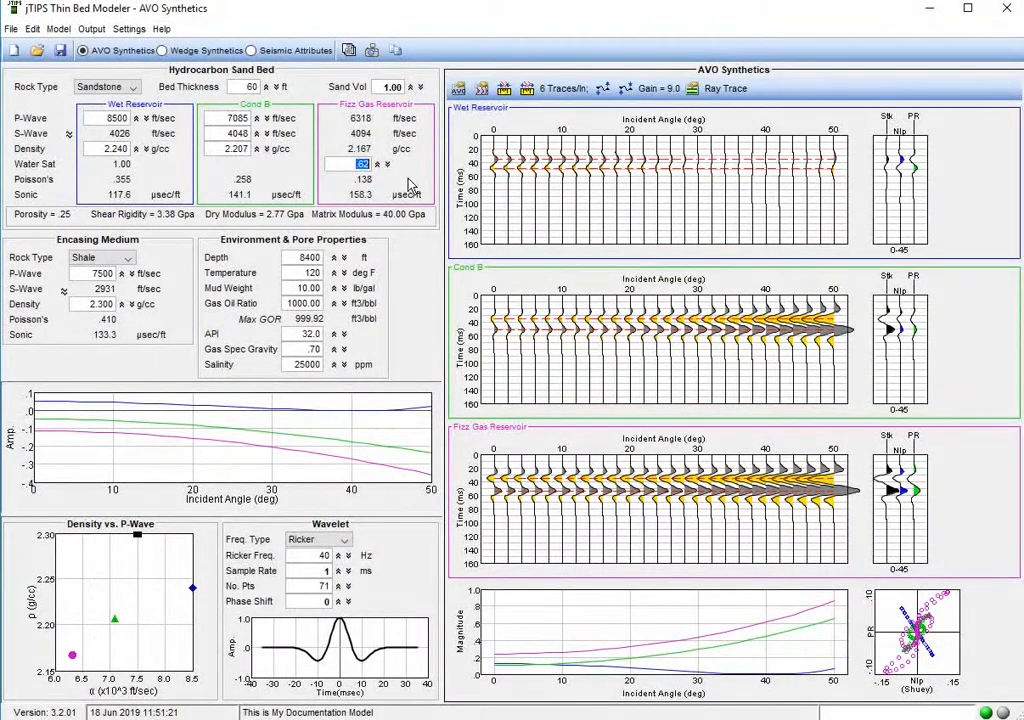
key("BackSpace")
key("Return")
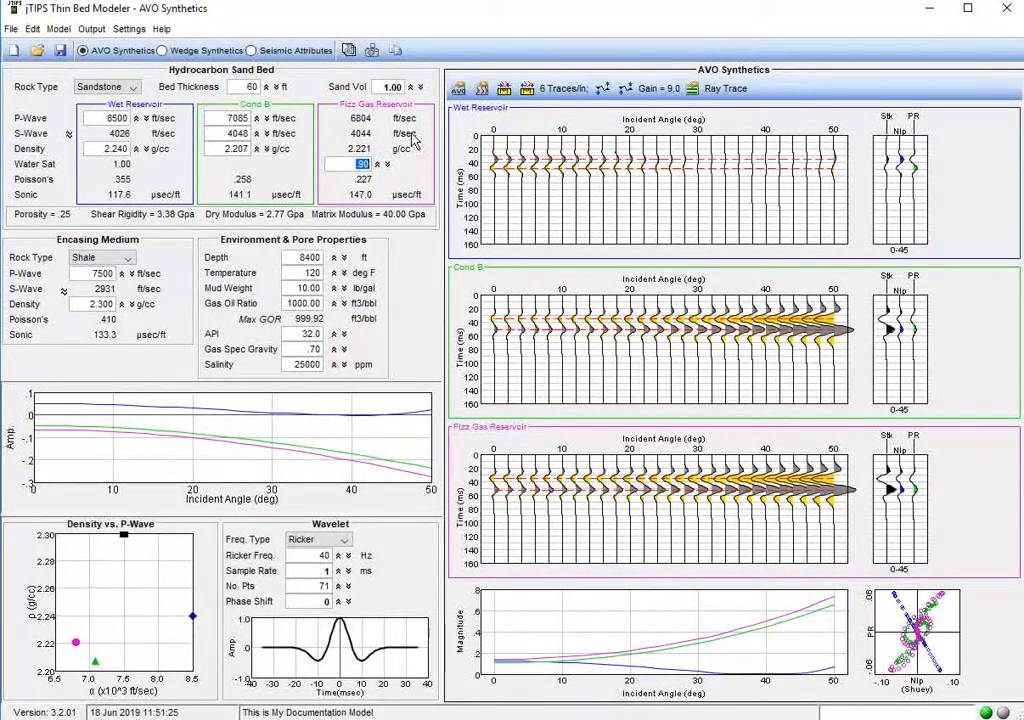
Set Cond B's P-wave to 6804 ft/sec, S-wave to 4044 ft/sec and density to 2.21 g/cc, and apply the values.
double_click(235, 118)
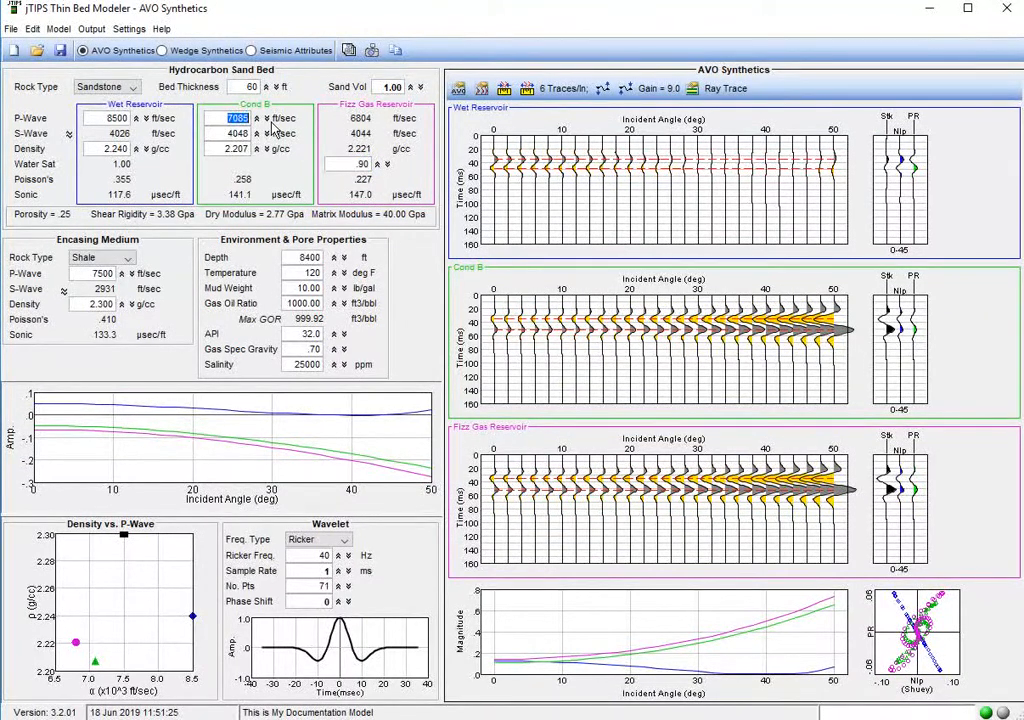
type("6804")
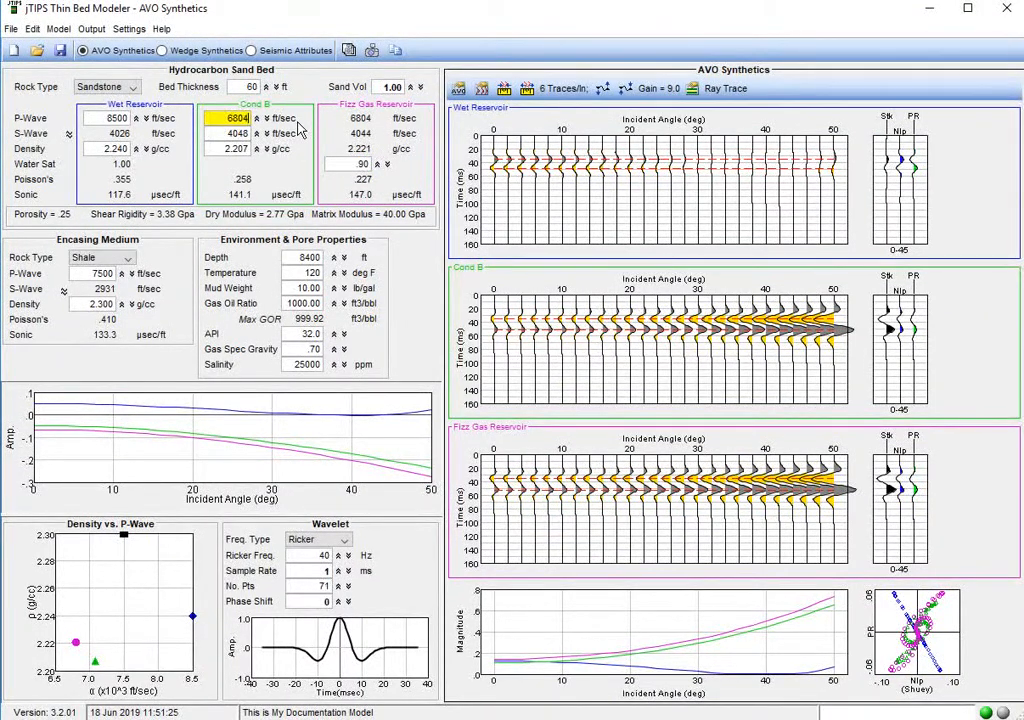
key("Return")
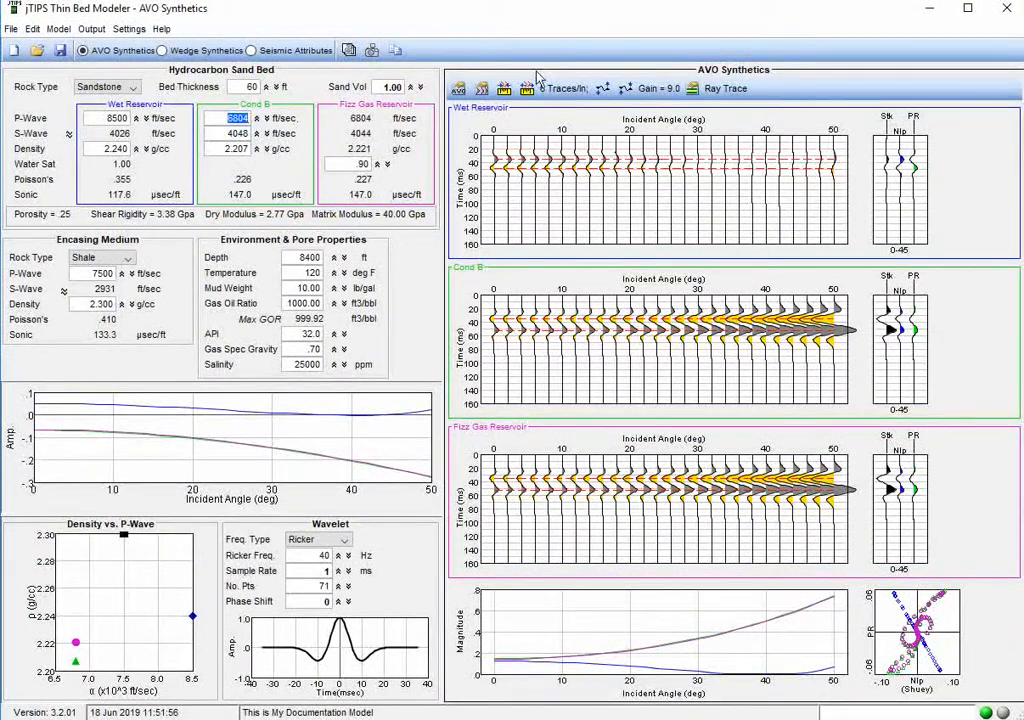
double_click(236, 133)
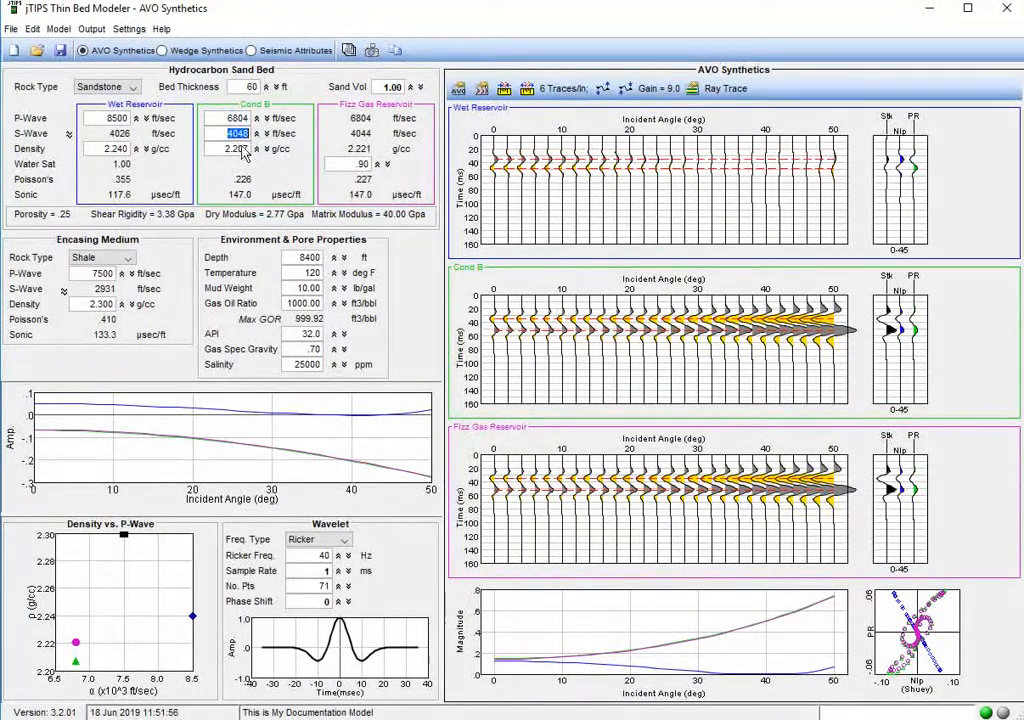
type("4")
double_click(236, 148)
type("2.")
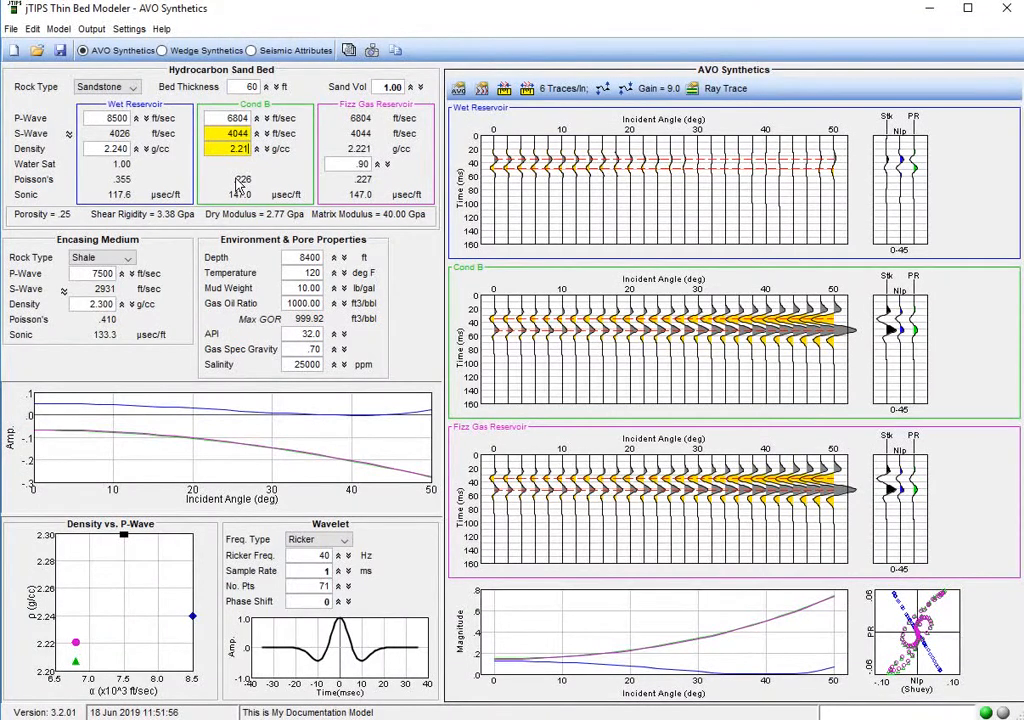
type("21")
key("Return")
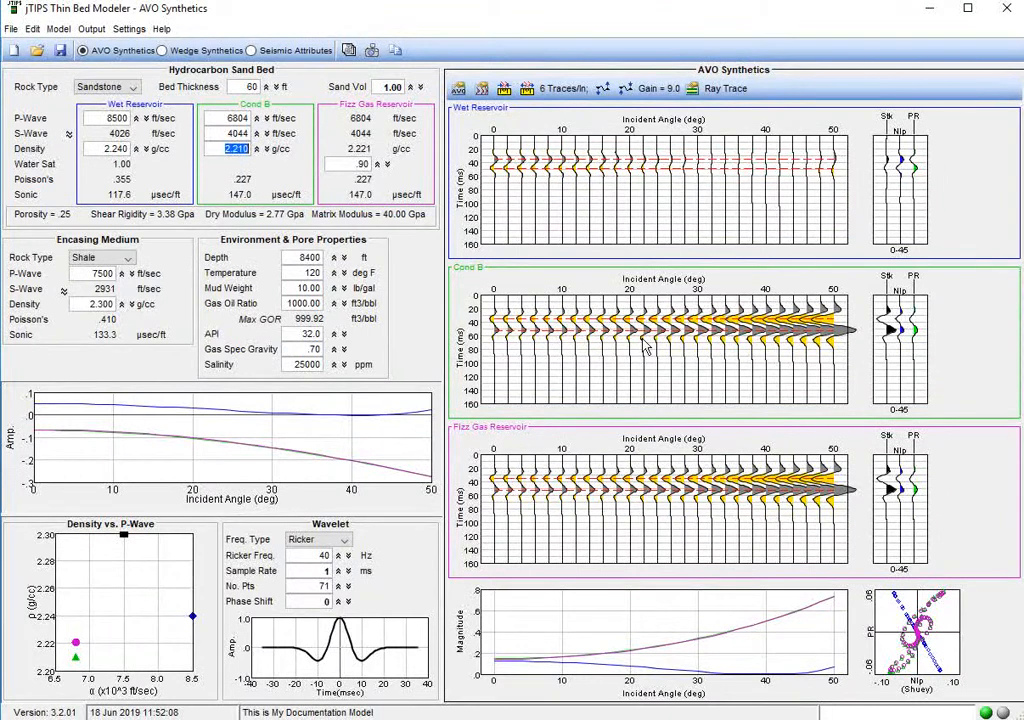
Set the fizz gas reservoir's water saturation back to .30.
left_click(362, 164)
left_click_drag(364, 169, 393, 170)
type(".")
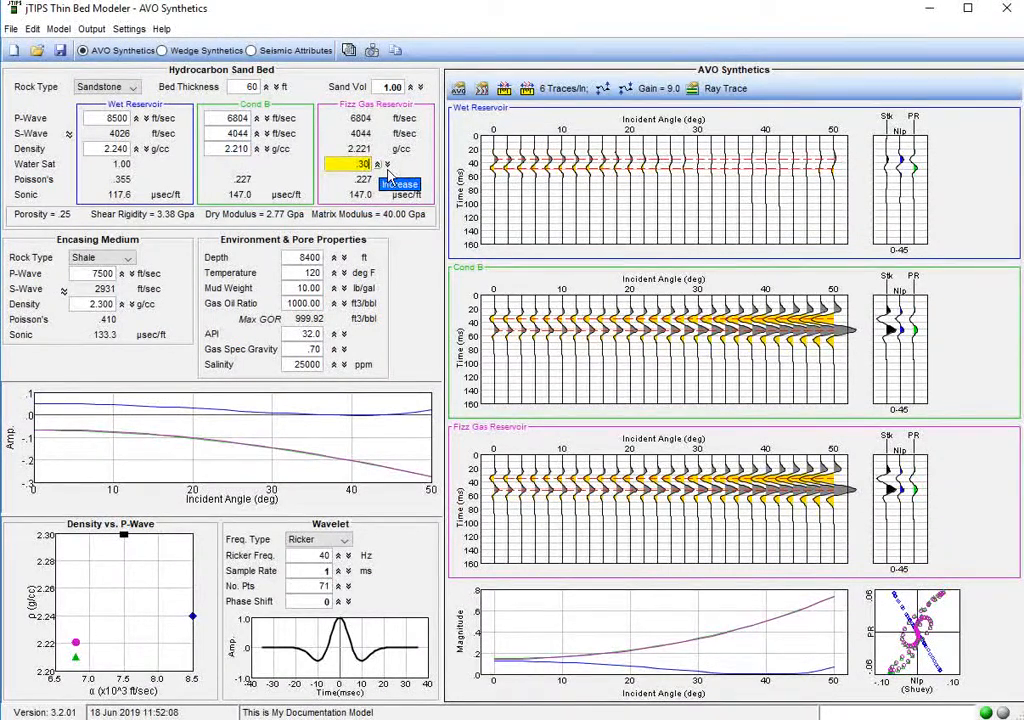
key("Return")
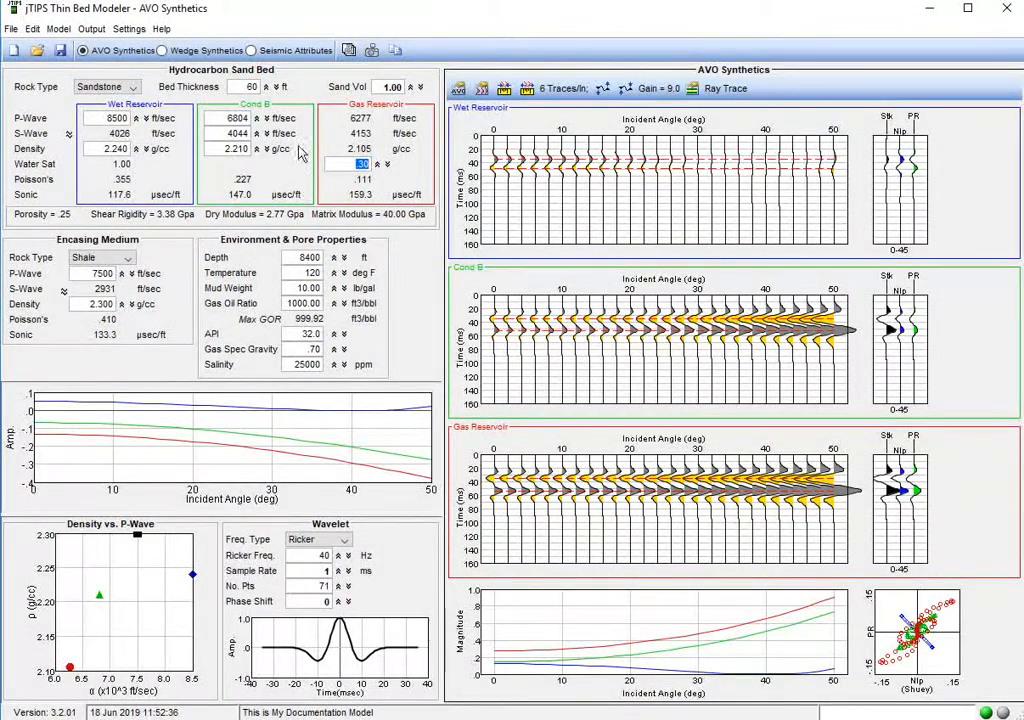
Rename the custom Reservoir #2 as Fizz Gas in the reservoir controls.
left_click(60, 30)
left_click(70, 72)
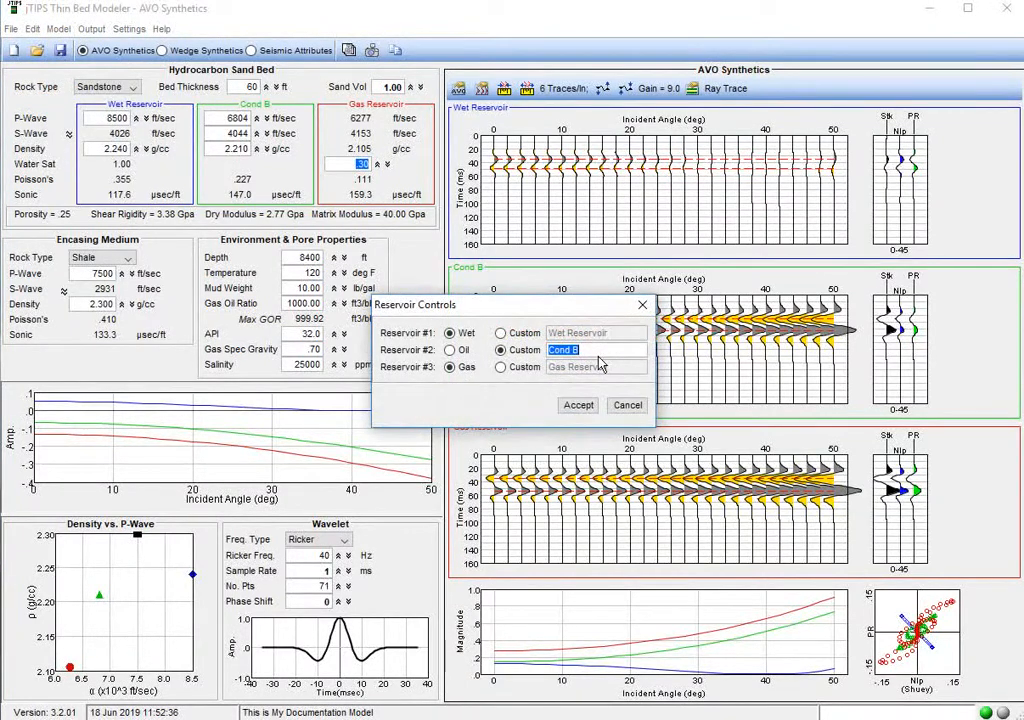
type("Fizz Gas")
left_click(580, 407)
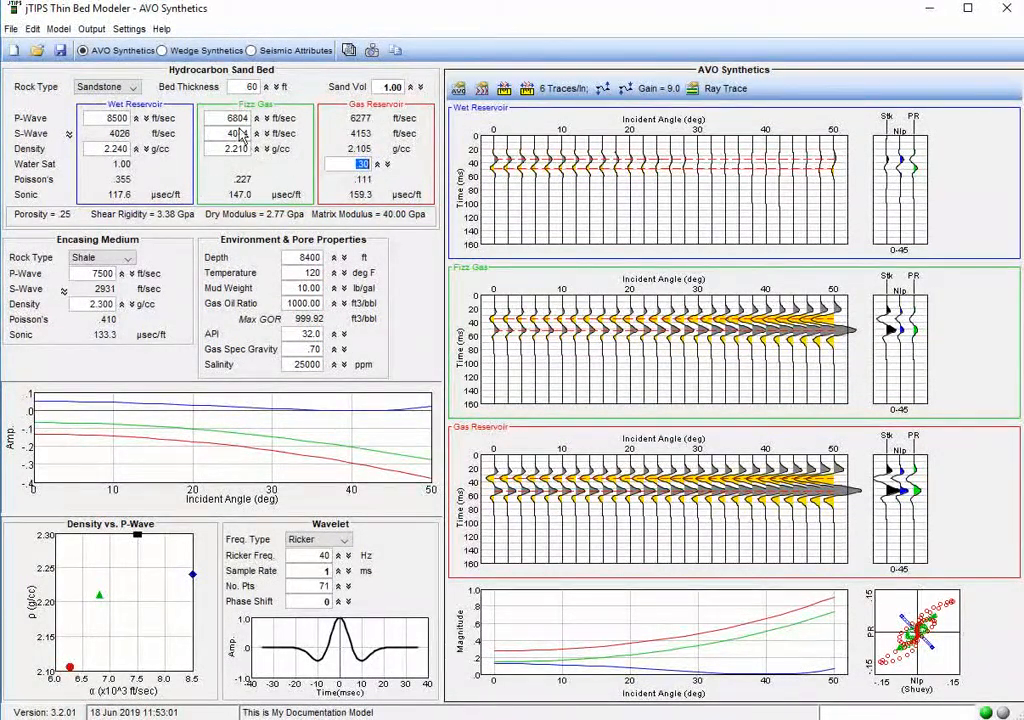
Raise the wet reservoir's density to 2.320 g/cc and bring it back down to 2.280 g/cc.
left_click(137, 149)
left_click(137, 149)
left_click(137, 149)
left_click(137, 149)
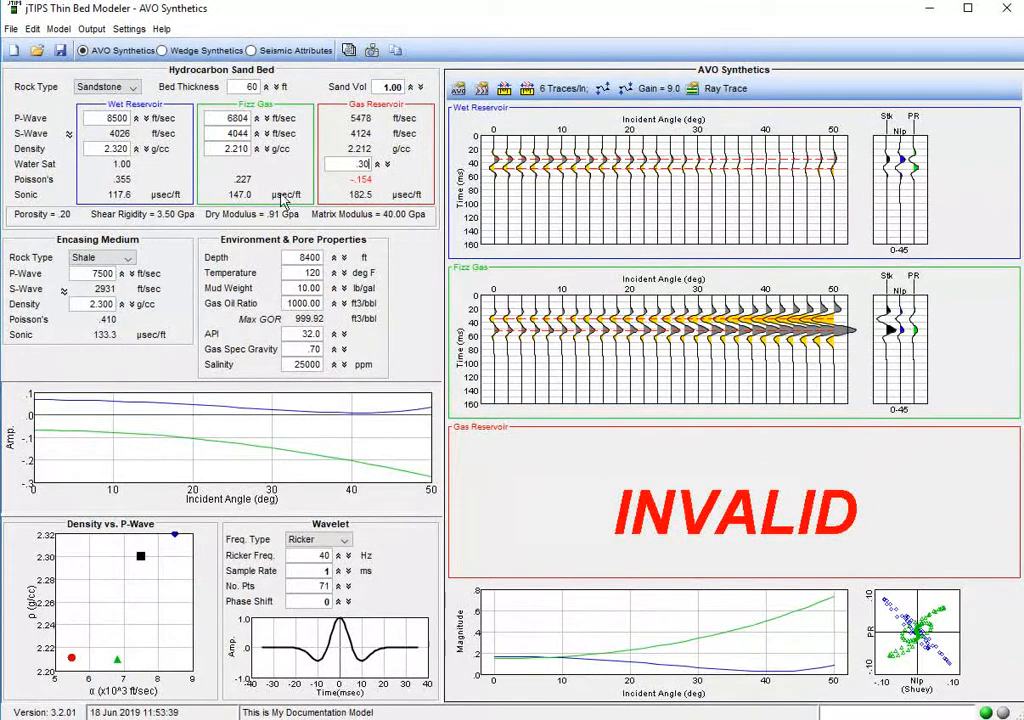
left_click(147, 150)
left_click(147, 150)
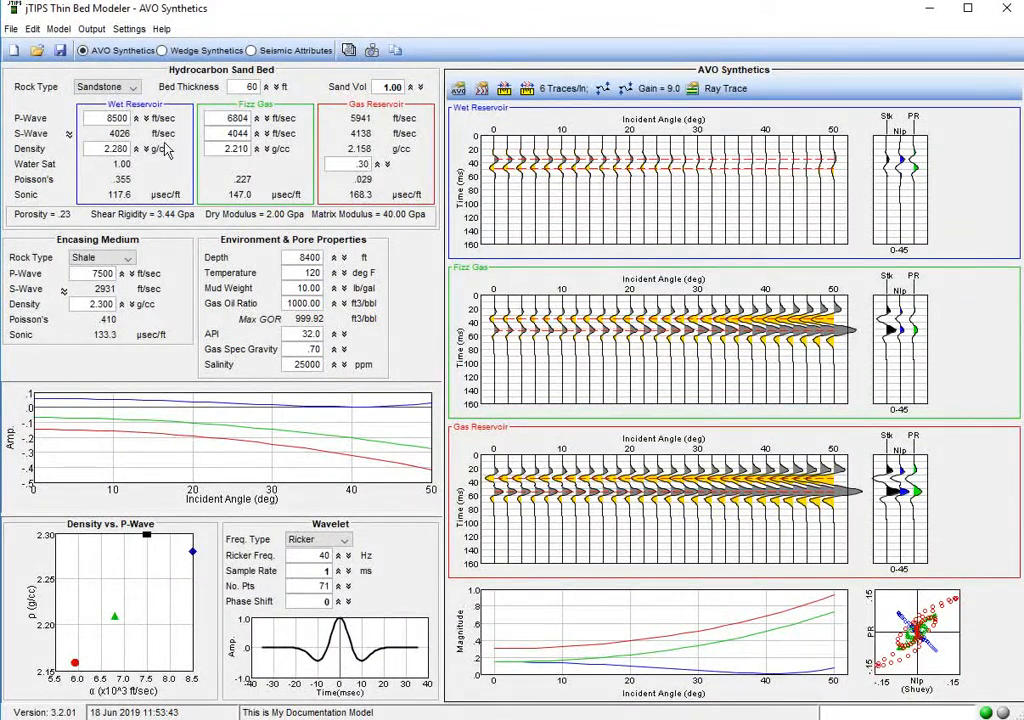
Increase the wet reservoir's P-wave velocity to 10000 ft/sec.
left_click(137, 119)
left_click(137, 119)
left_click(137, 119)
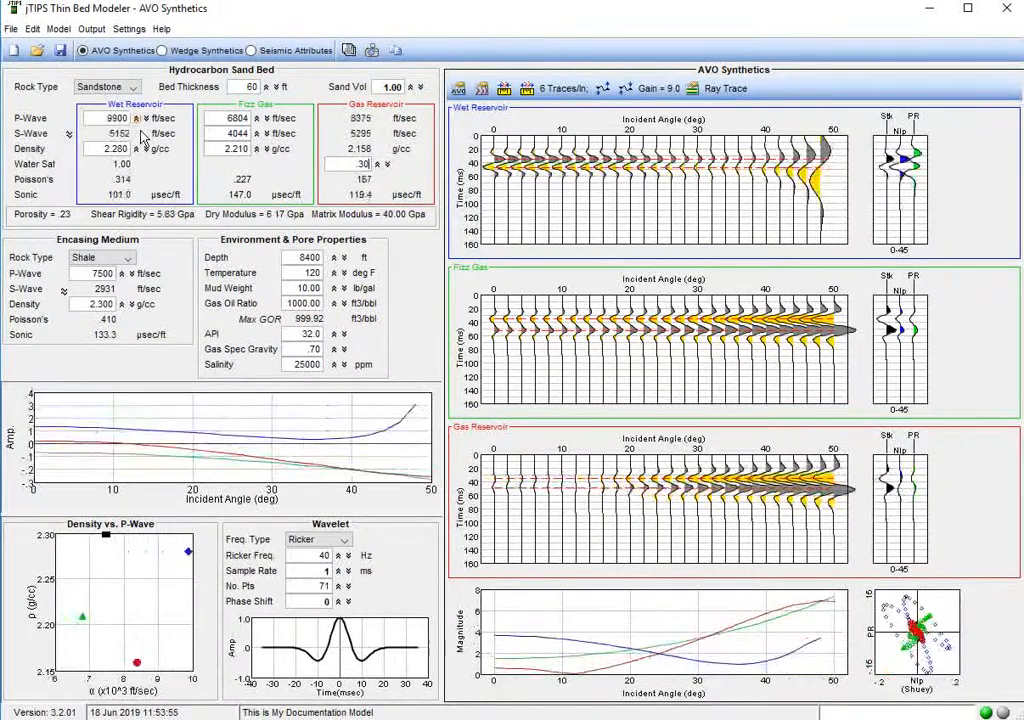
left_click(137, 119)
double_click(100, 118)
type("10000")
key("Return")
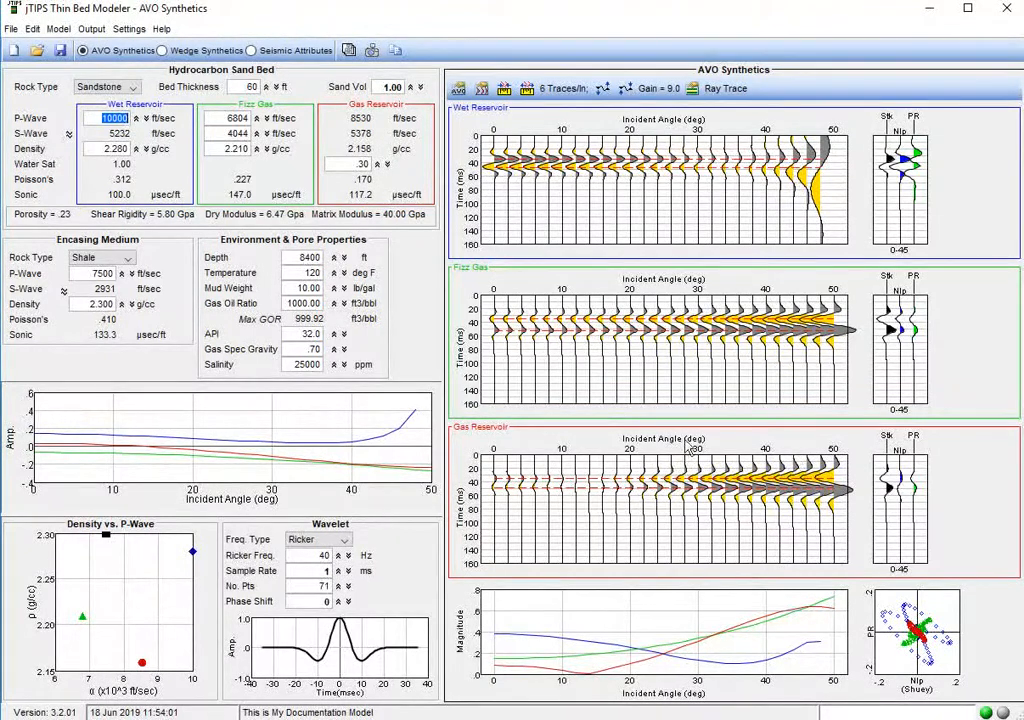
Set the gas reservoir's water saturation to .90.
left_click(361, 165)
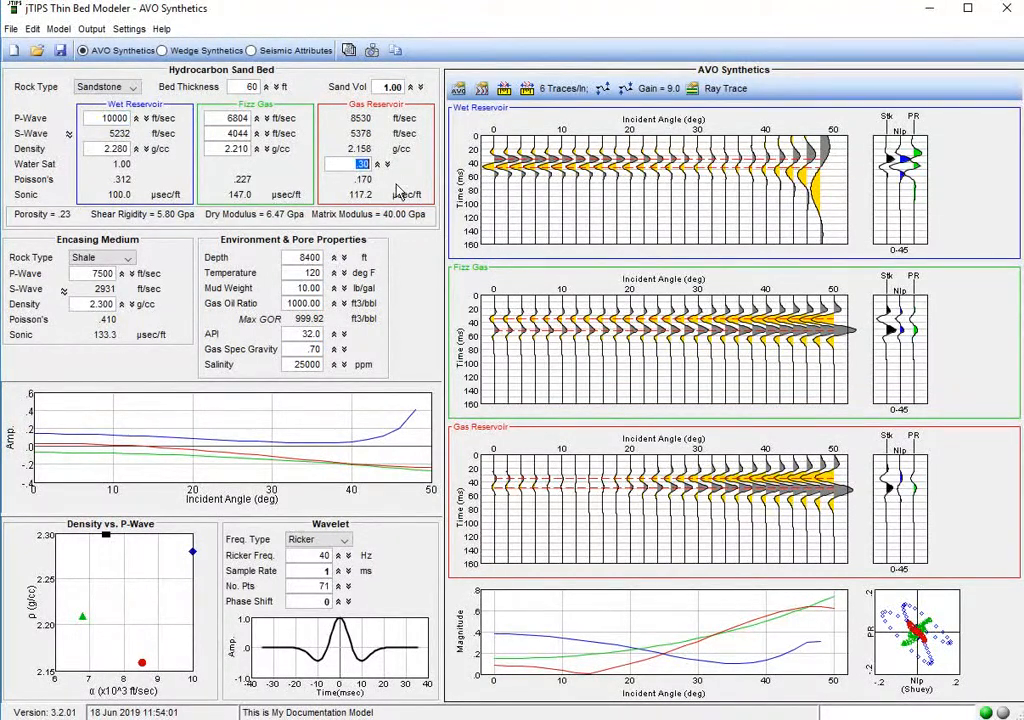
type(".9")
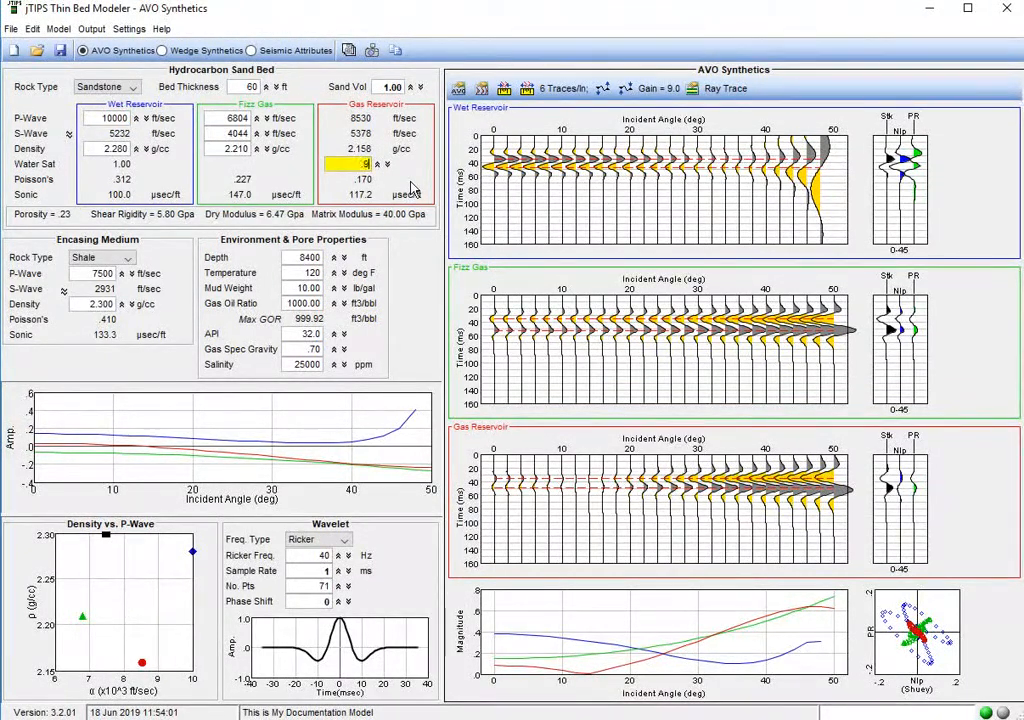
key("Return")
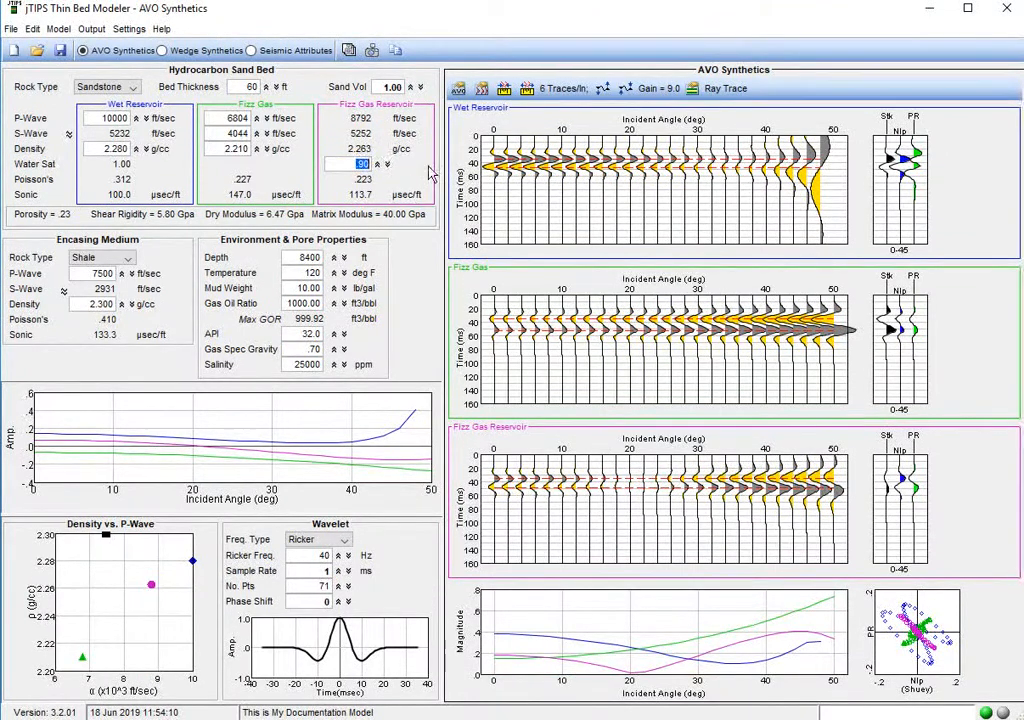
Set the custom Fizz Gas reservoir's P-wave to 8792 ft/sec, S-wave to 5252 ft/sec and density to 2.263 g/cc, and apply the values.
left_click(237, 120)
type("8792")
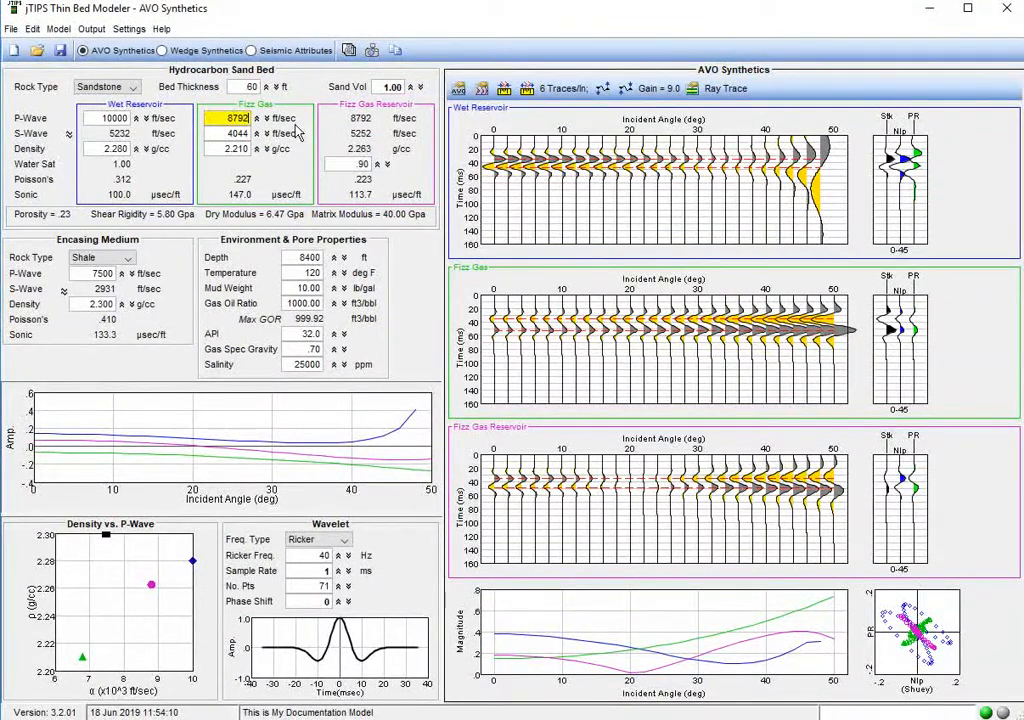
key("Tab")
type("5")
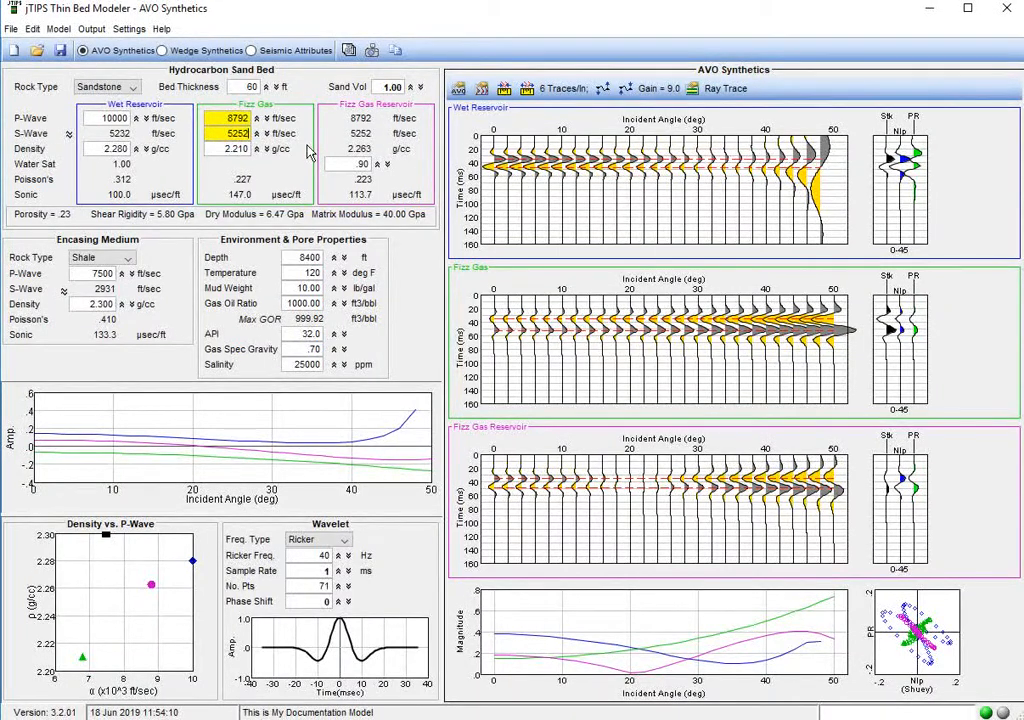
key("Tab")
type("2.263")
key("Return")
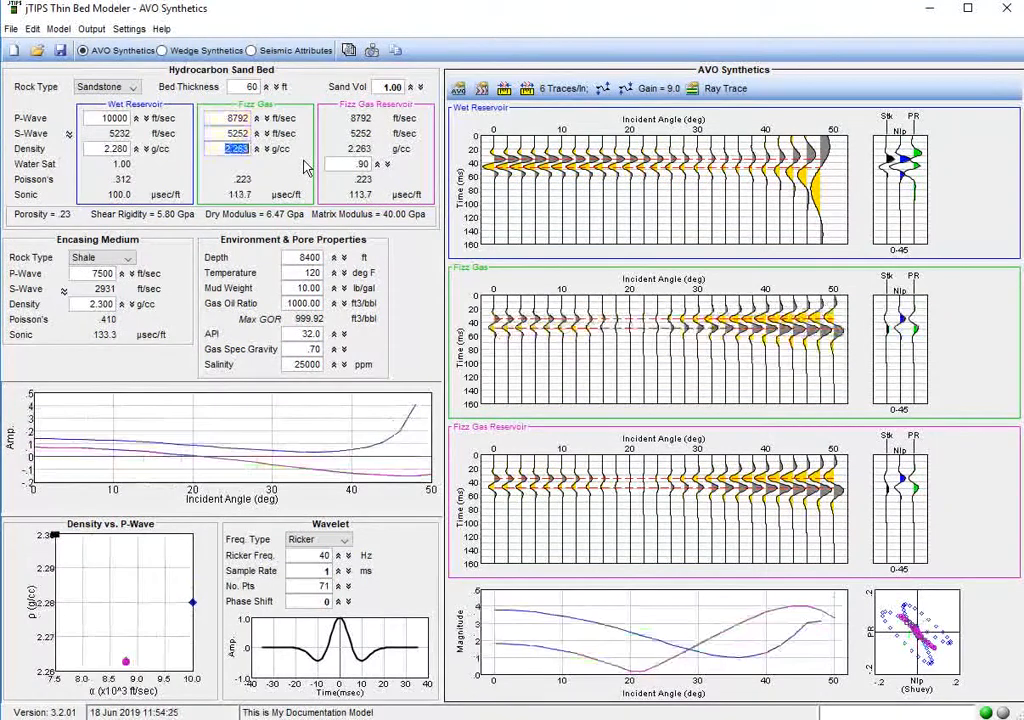
Return Reservoir #3's water saturation to .30 to model the gas case.
left_click(355, 165)
key("BackSpace")
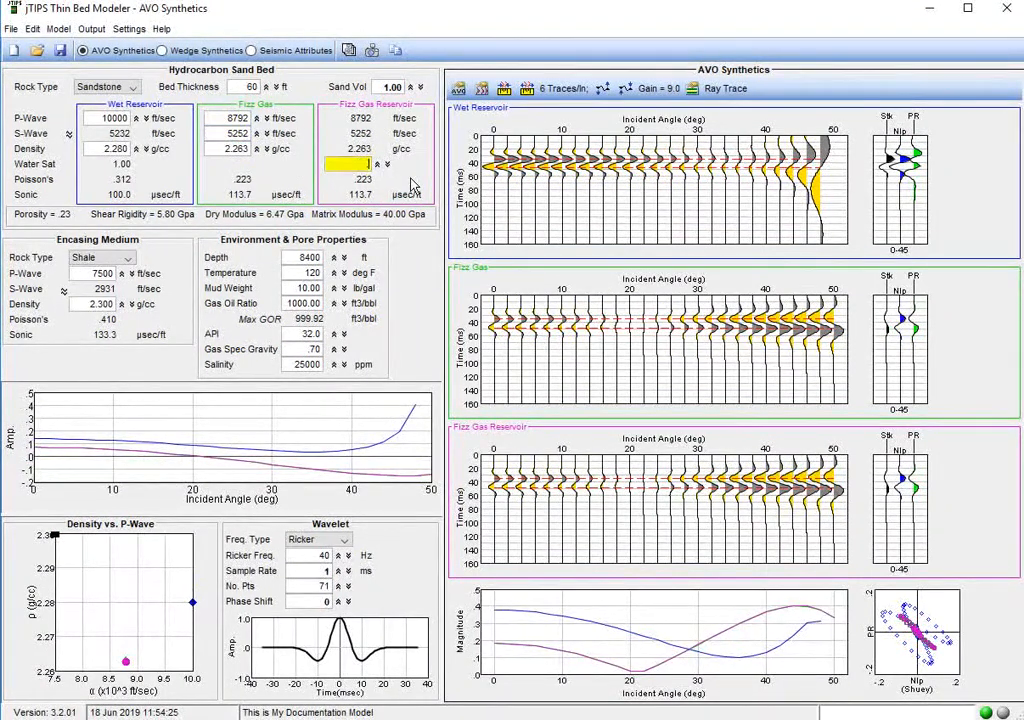
type(".3")
key("Return")
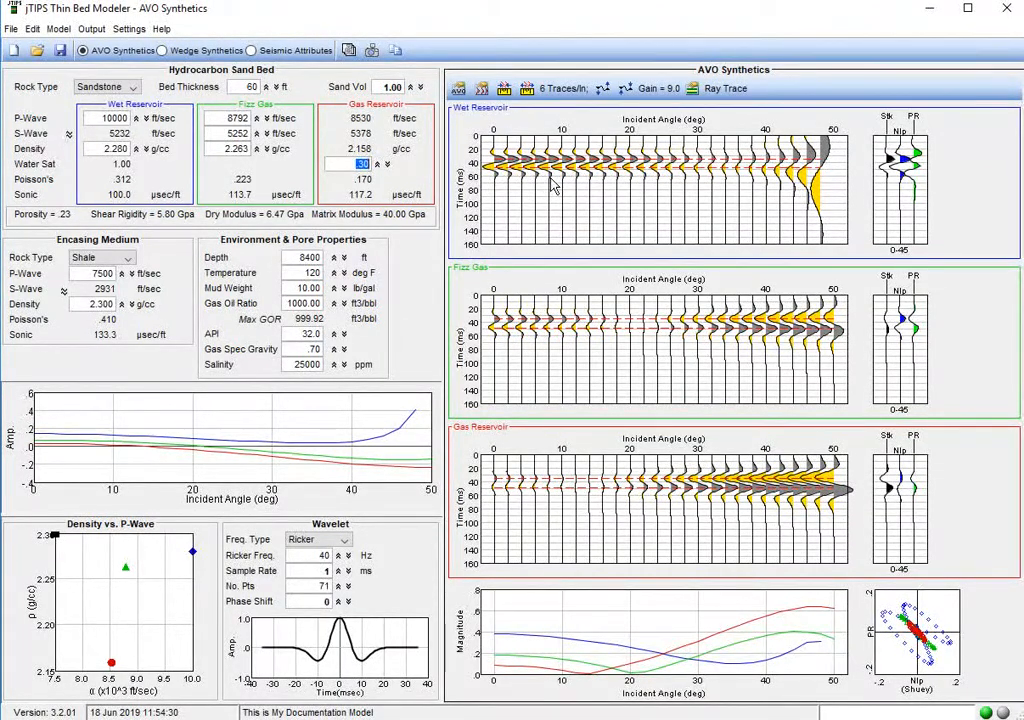
Switch Reservoir #2 from the custom Fizz Gas case to Oil in the reservoir controls.
left_click(58, 28)
left_click(85, 75)
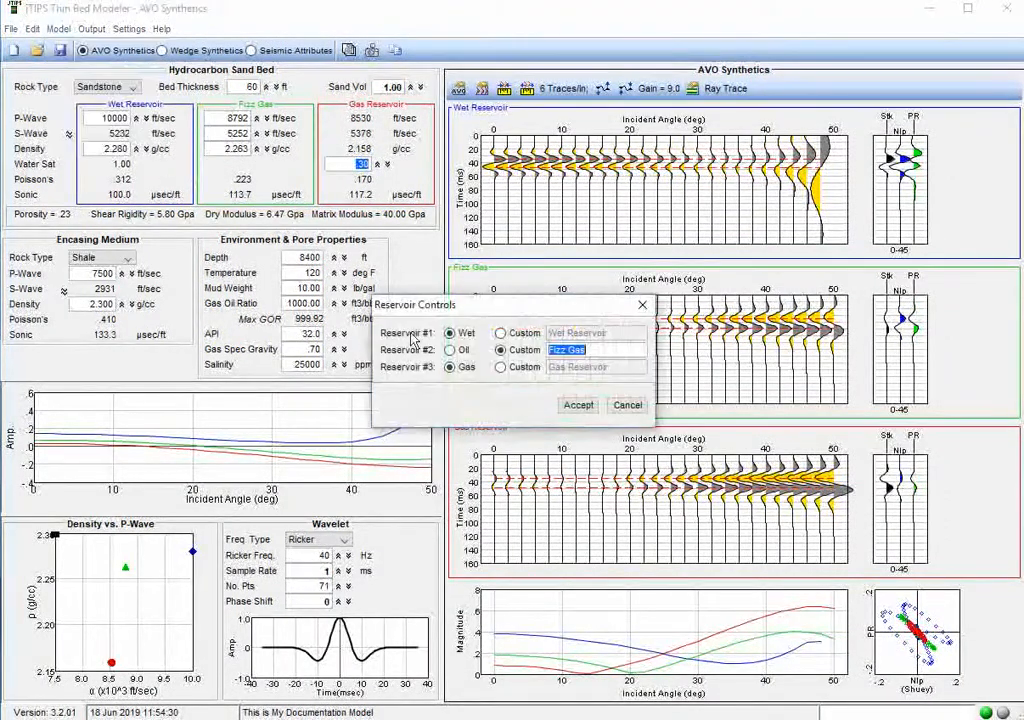
left_click(450, 350)
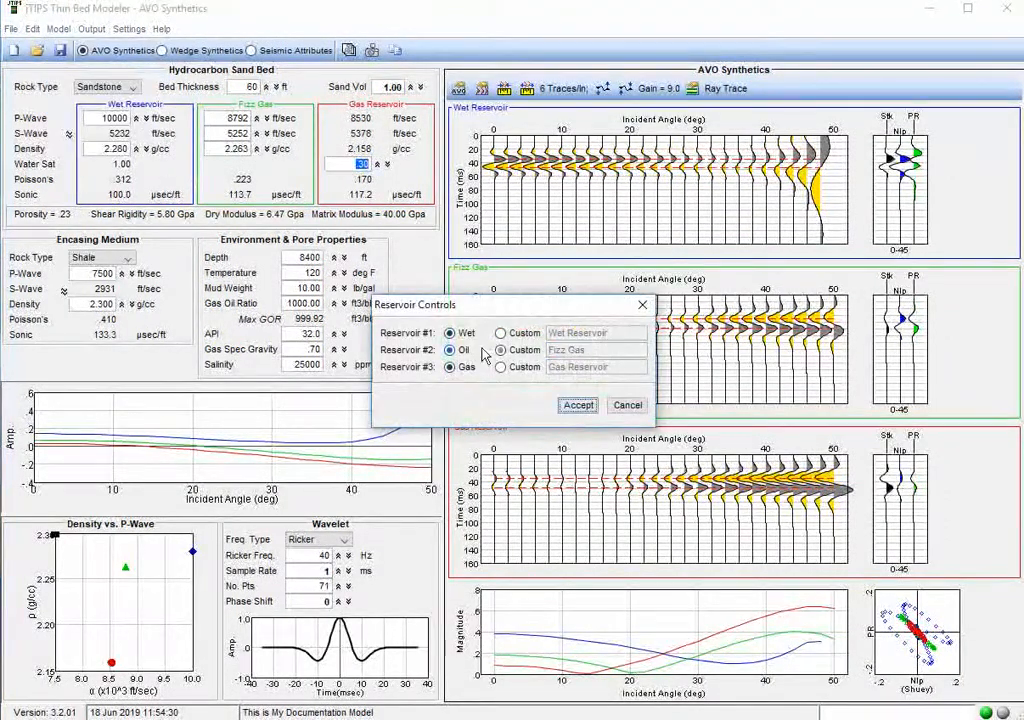
left_click(578, 405)
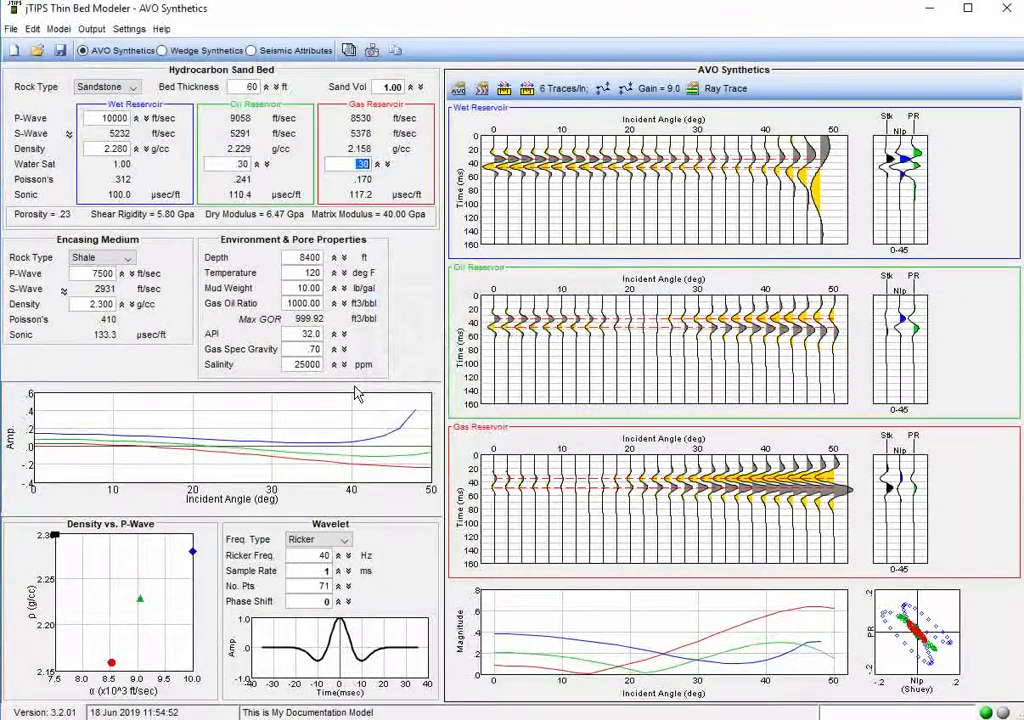